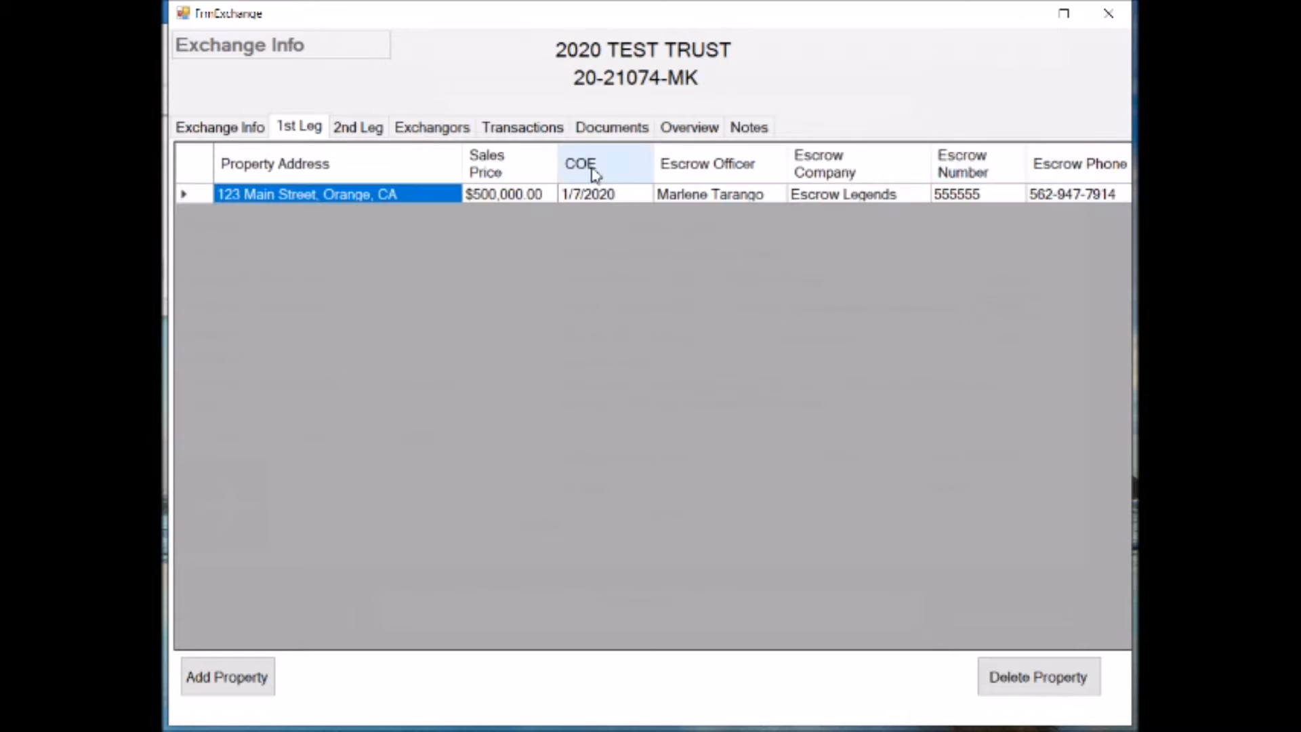
Open the first property record in the exchange's 2nd leg and view its stored documents
click(371, 129)
double_click(200, 197)
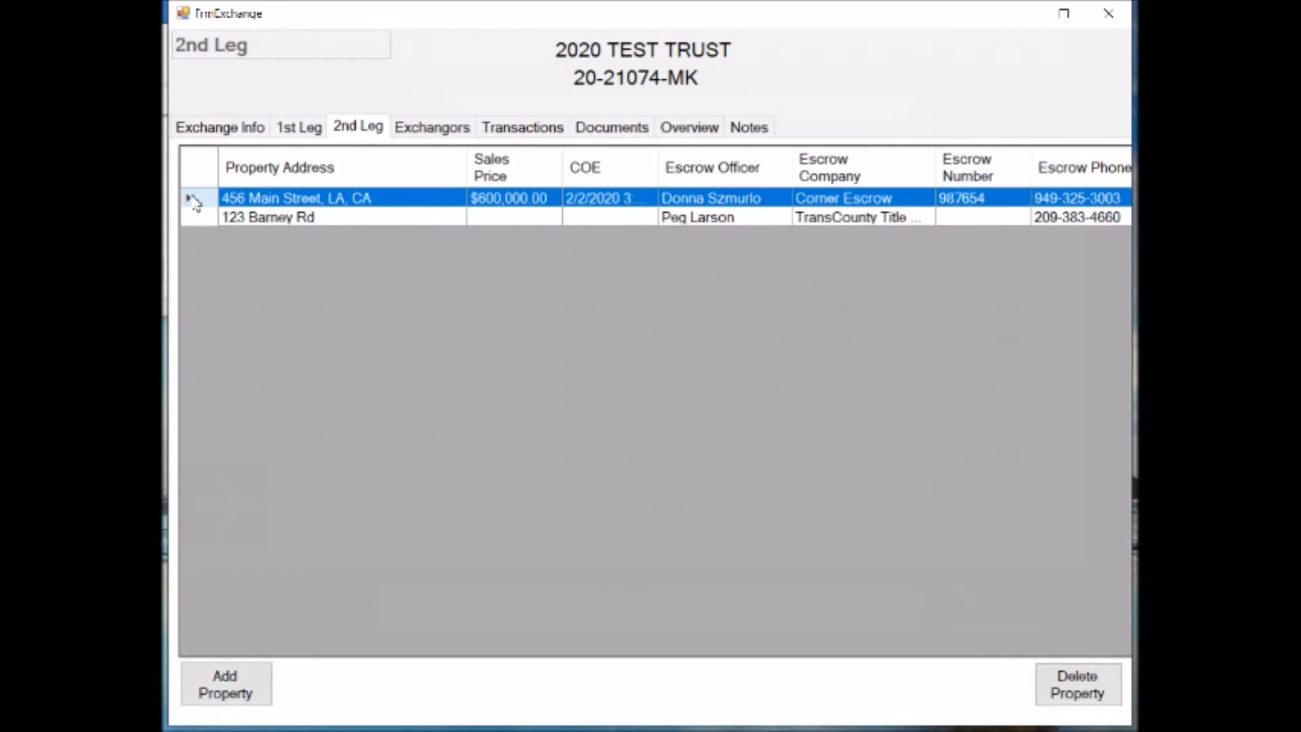
click(216, 518)
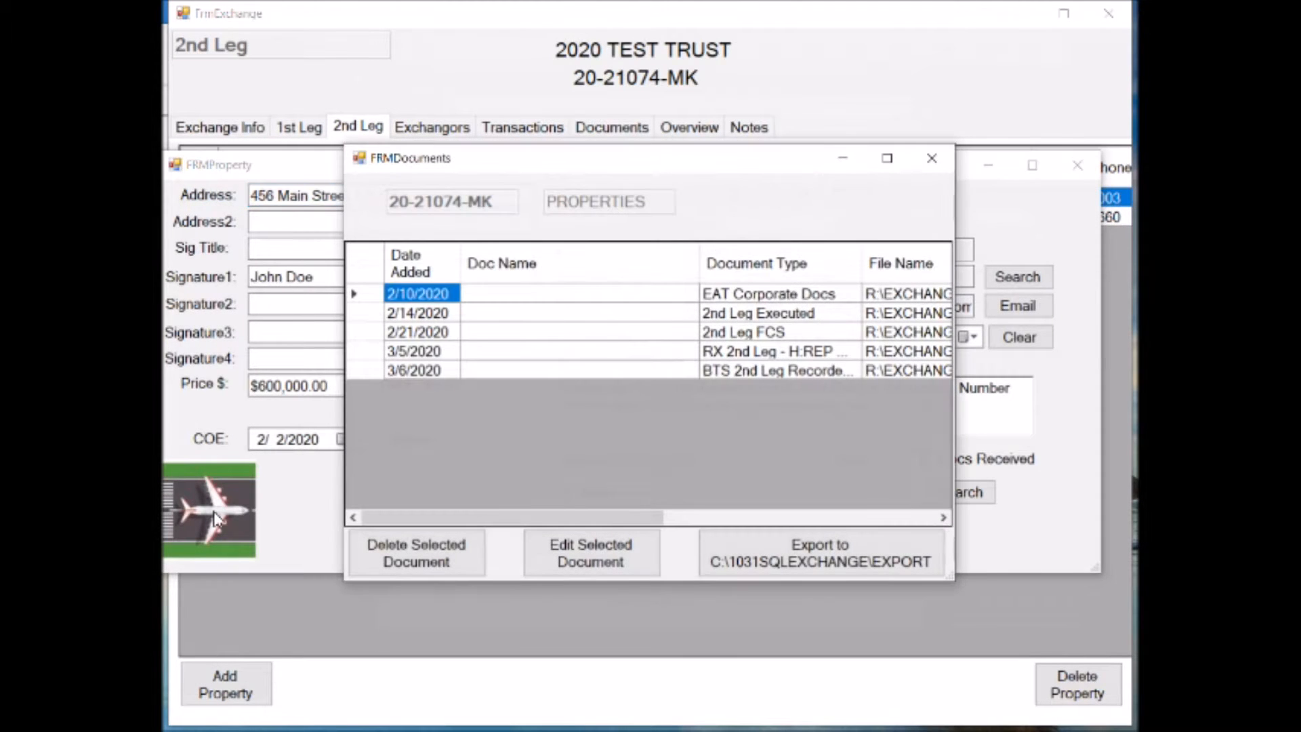
click(940, 161)
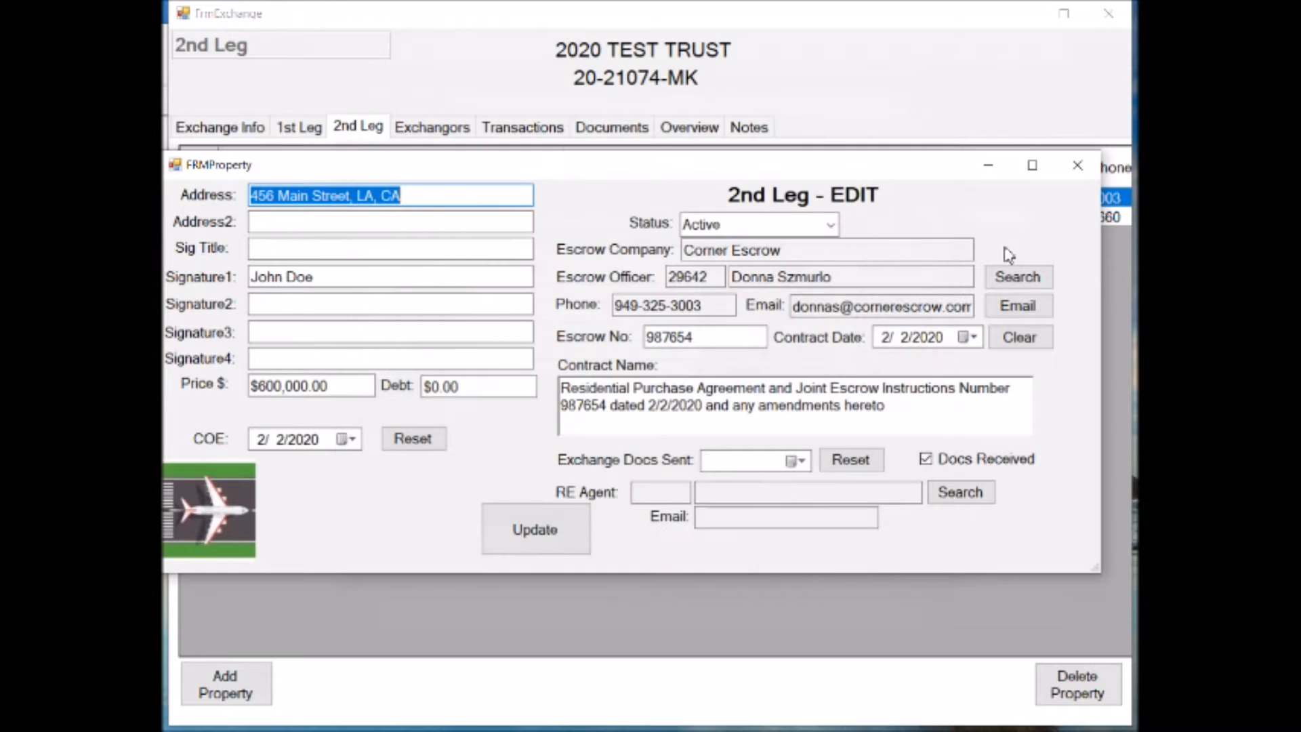
View the email templates offered for the 2nd leg property, and close the property record
click(1018, 305)
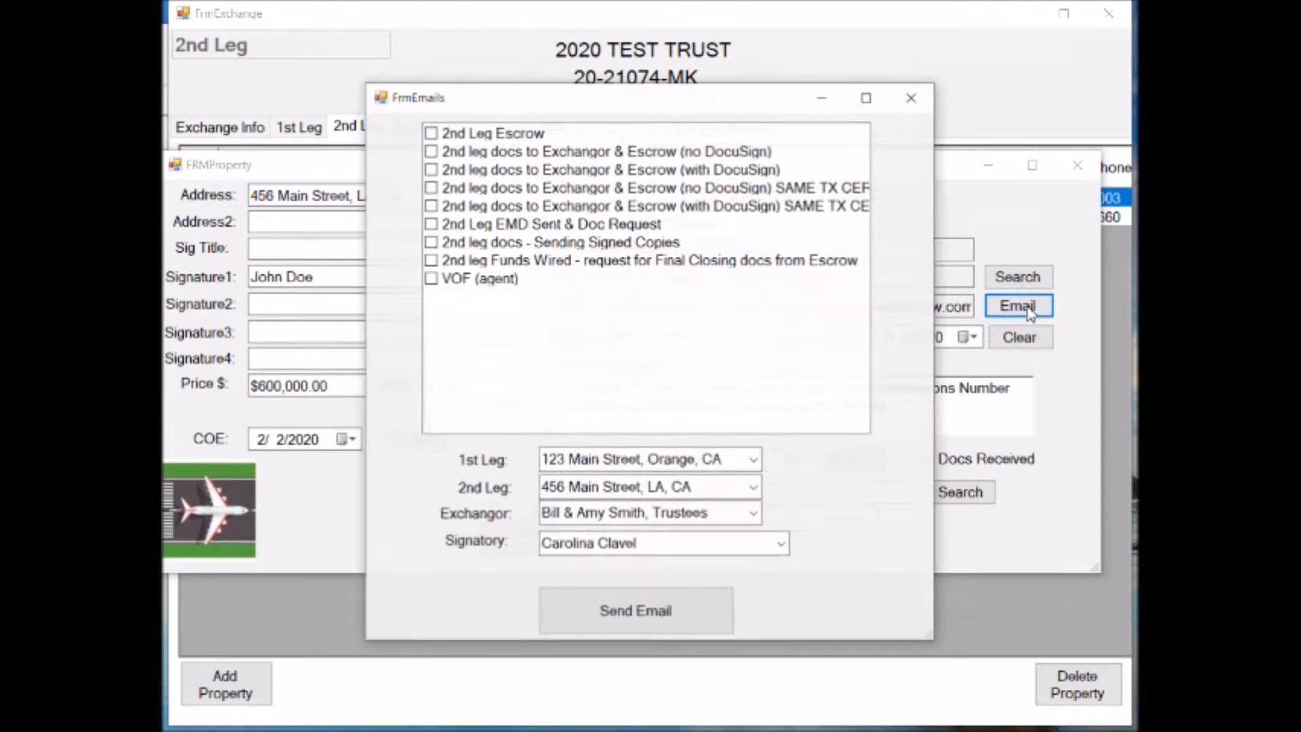
click(911, 97)
click(1077, 165)
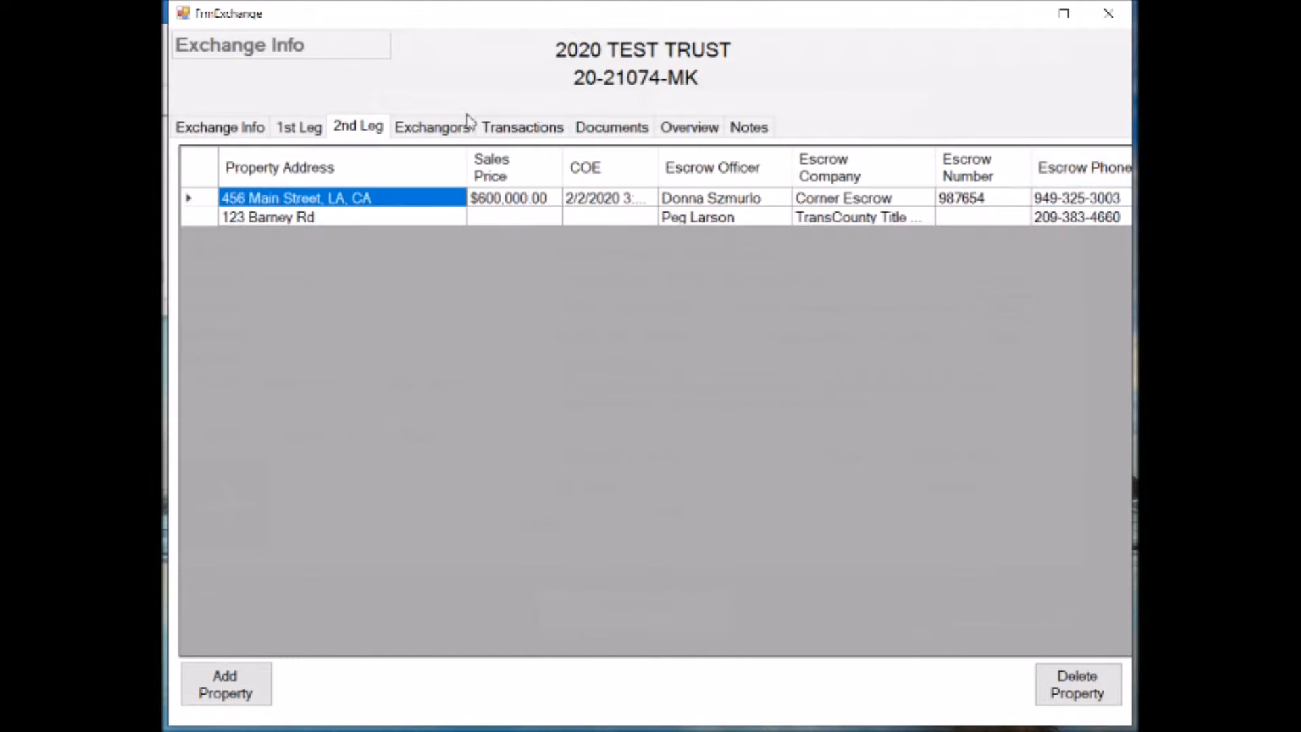
Open the exchangor's client record to view its details, and close it
click(434, 126)
double_click(184, 349)
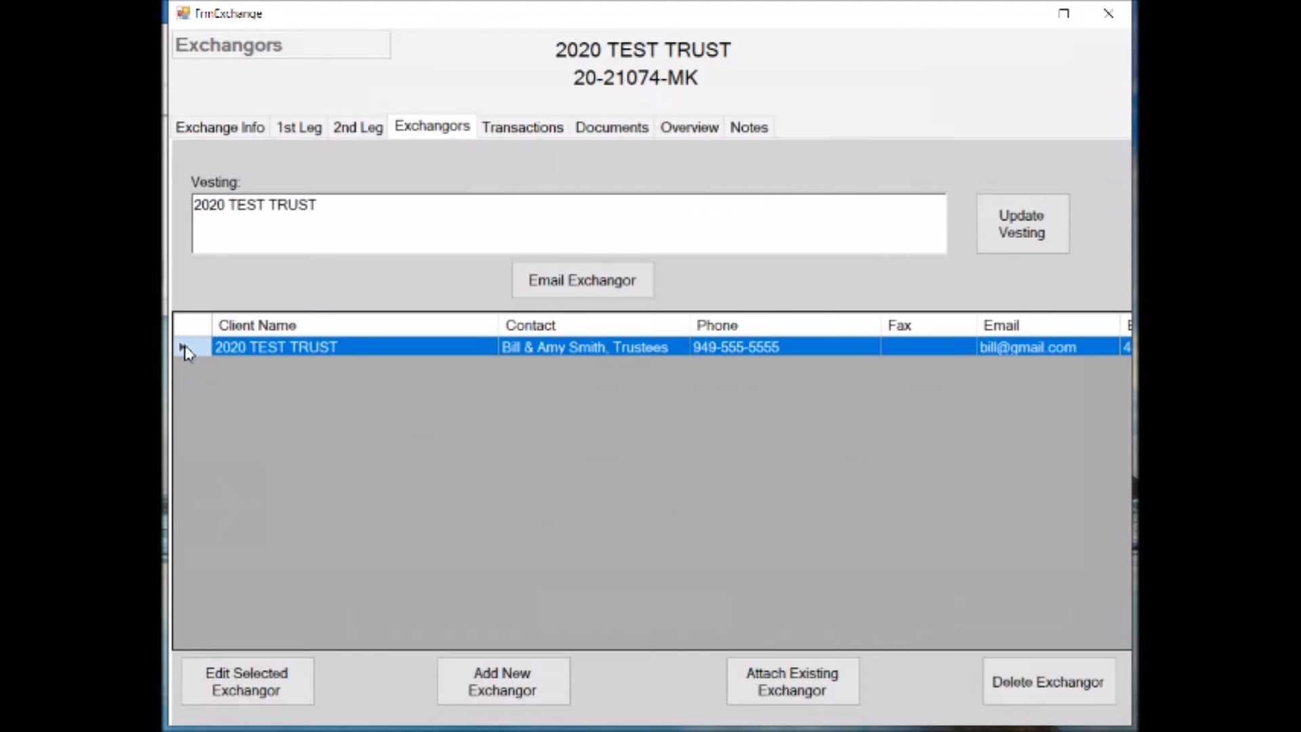
click(1136, 113)
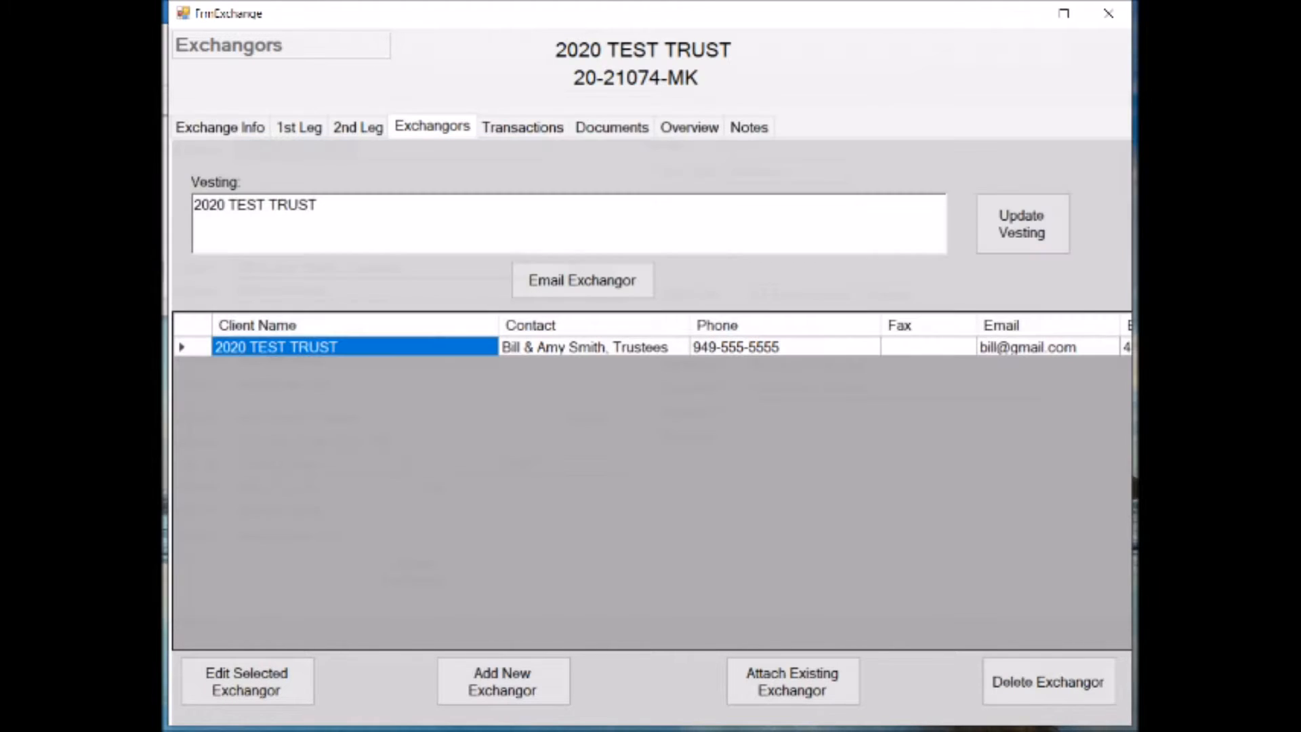
Open the 2/26/2020 check disbursement from the exchange's transactions to view its details, and close it
click(547, 128)
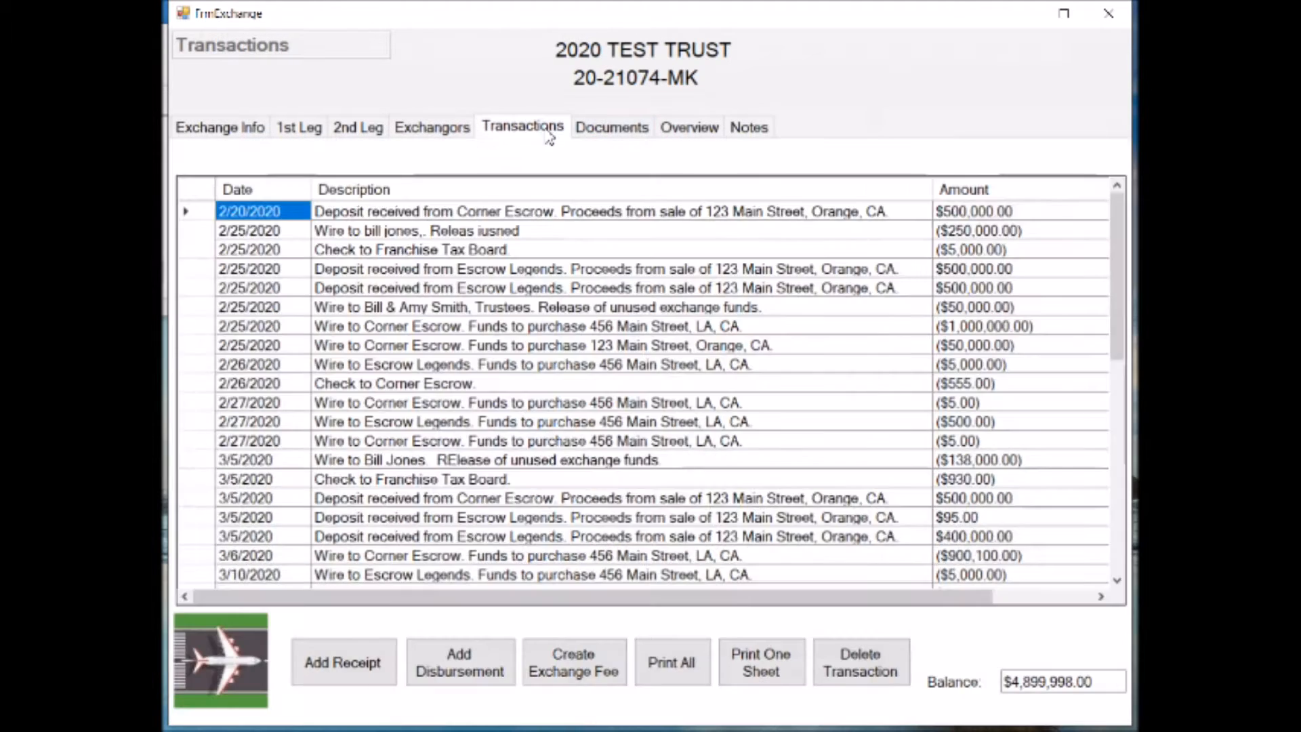
double_click(185, 386)
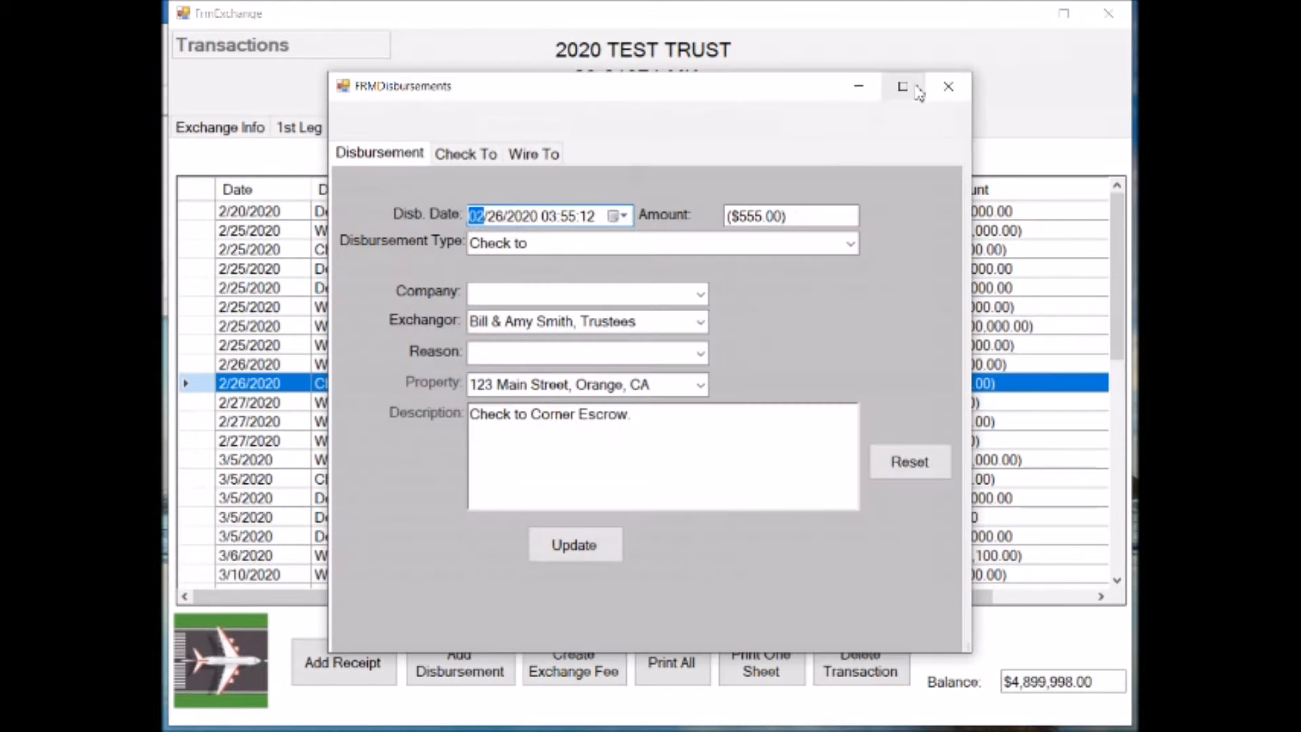
click(947, 91)
Look through the exchange's document output options, 1st and 2nd leg properties, overview and notes
click(612, 127)
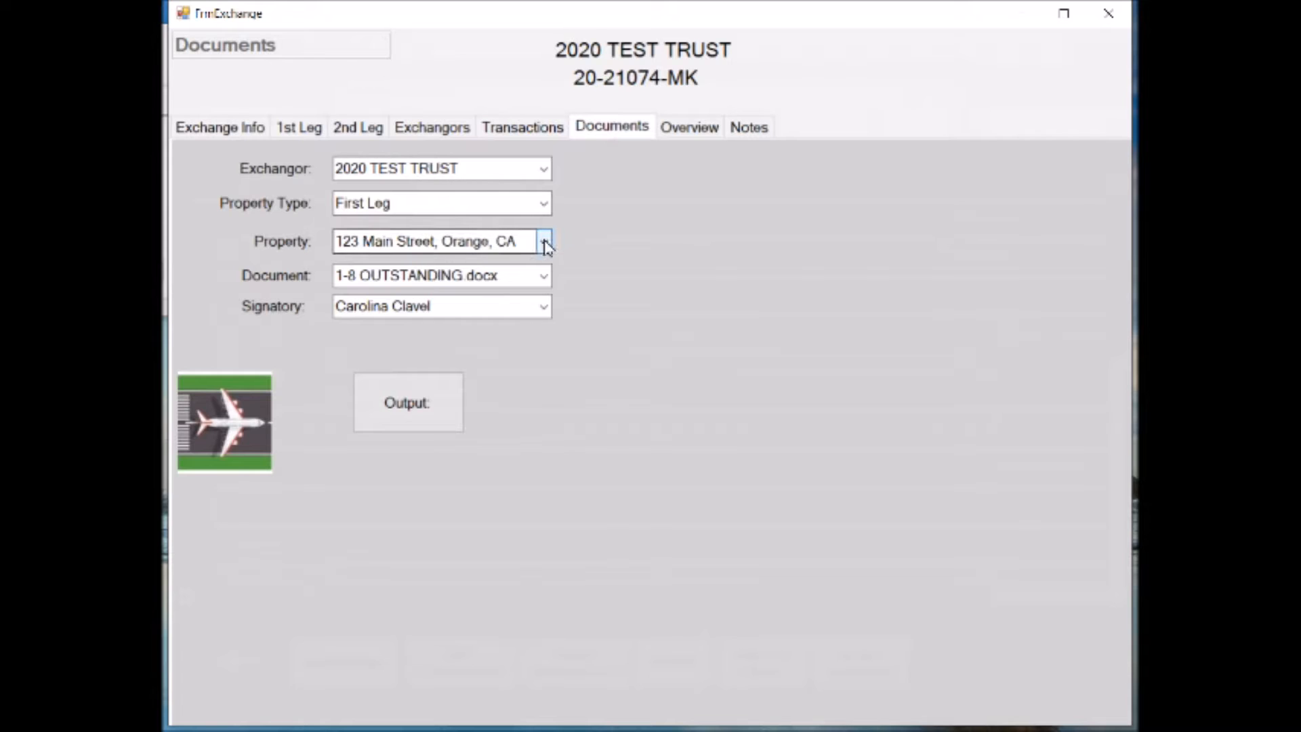
click(296, 135)
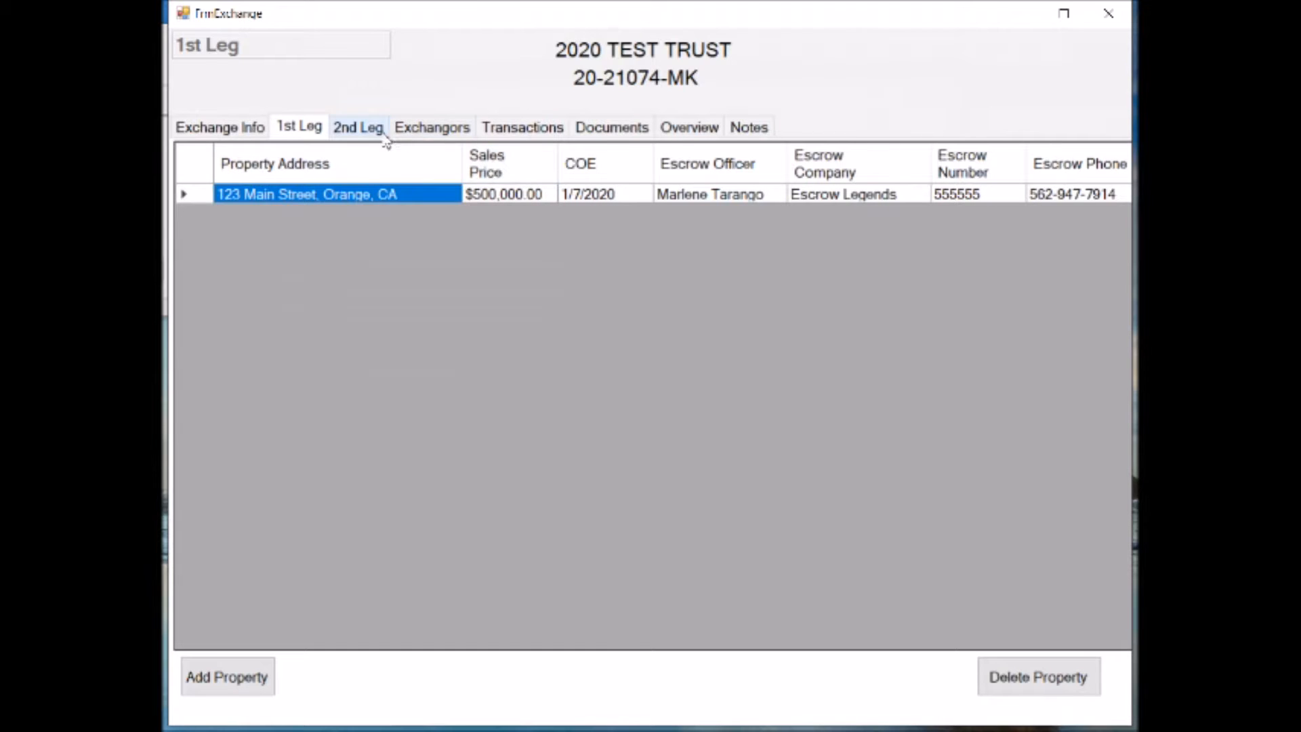
click(363, 129)
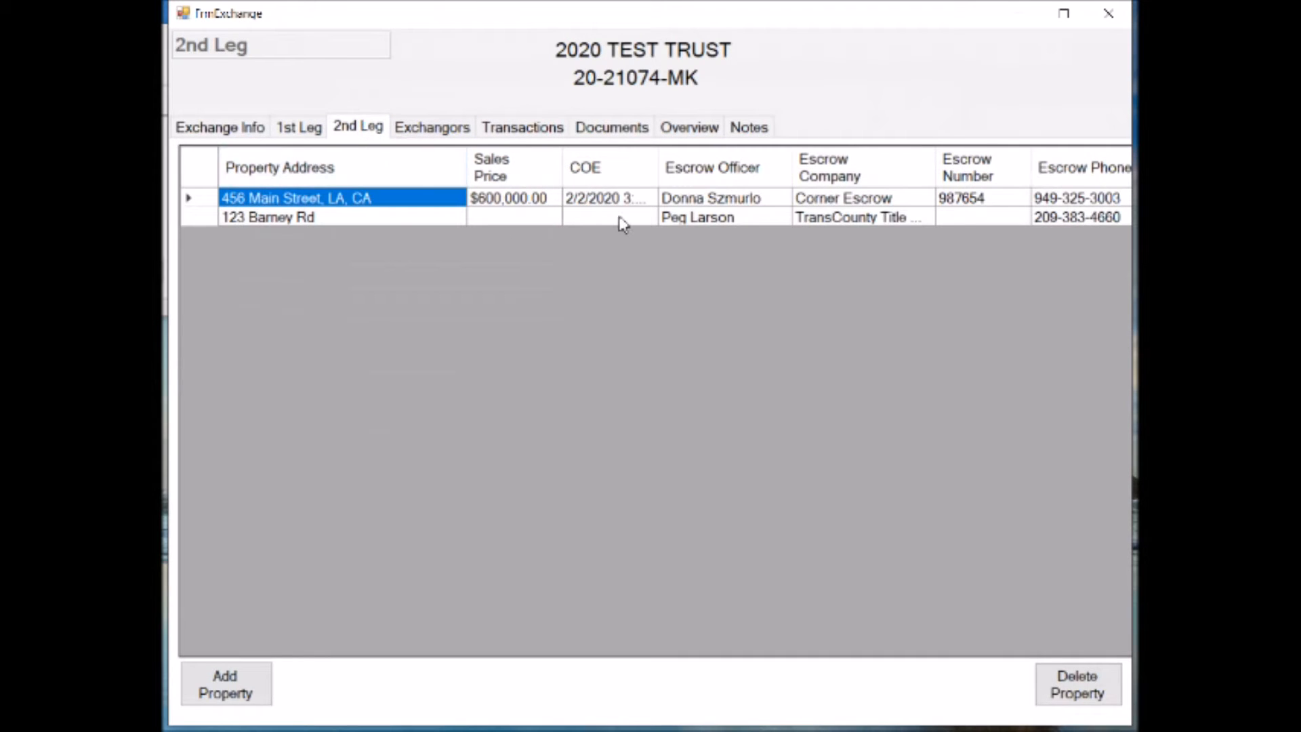
click(689, 133)
click(752, 132)
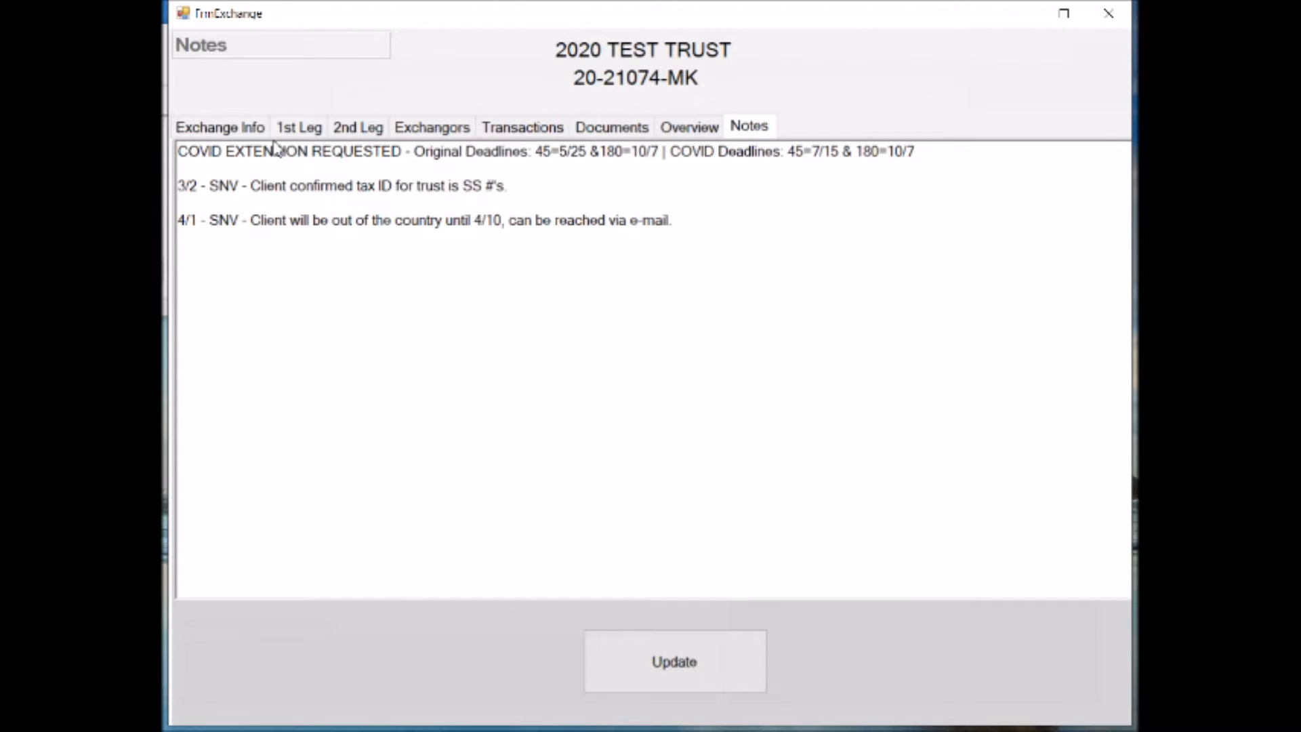
Examine the full list of exchangor email templates and the documents stored under the general exchange information
click(245, 134)
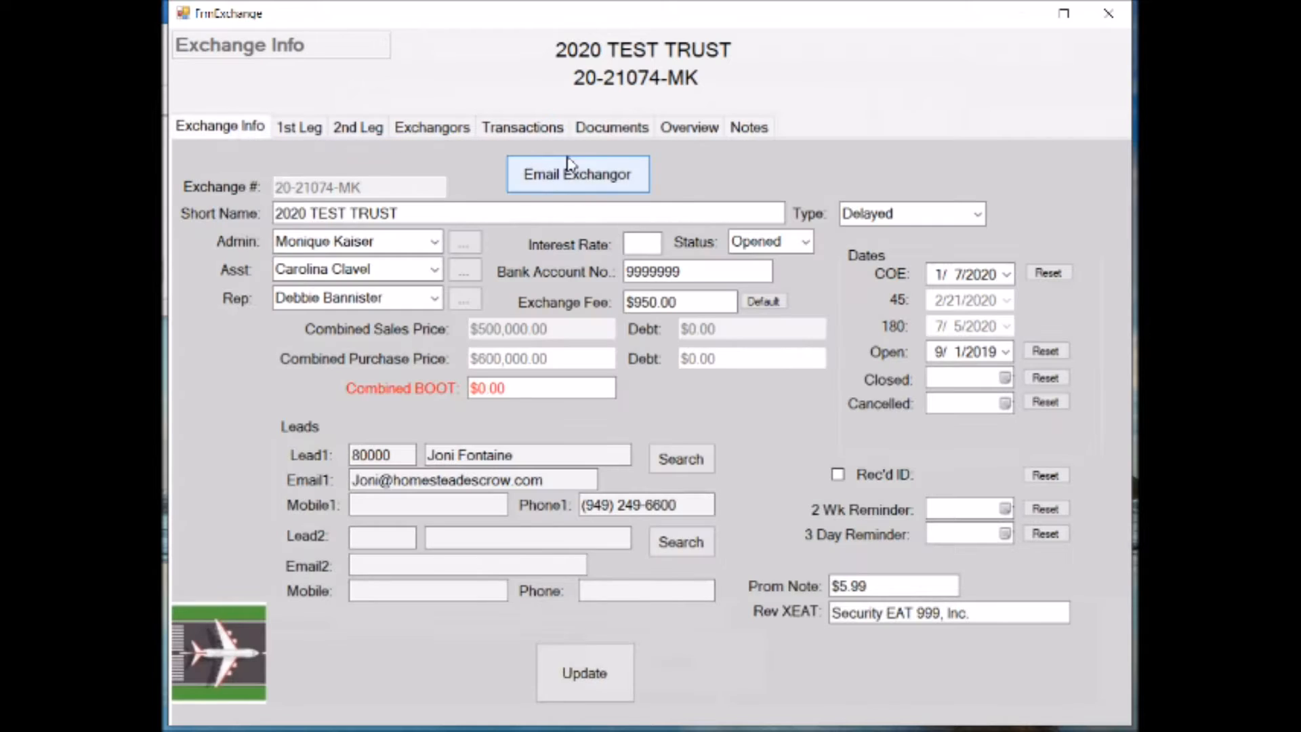
click(583, 174)
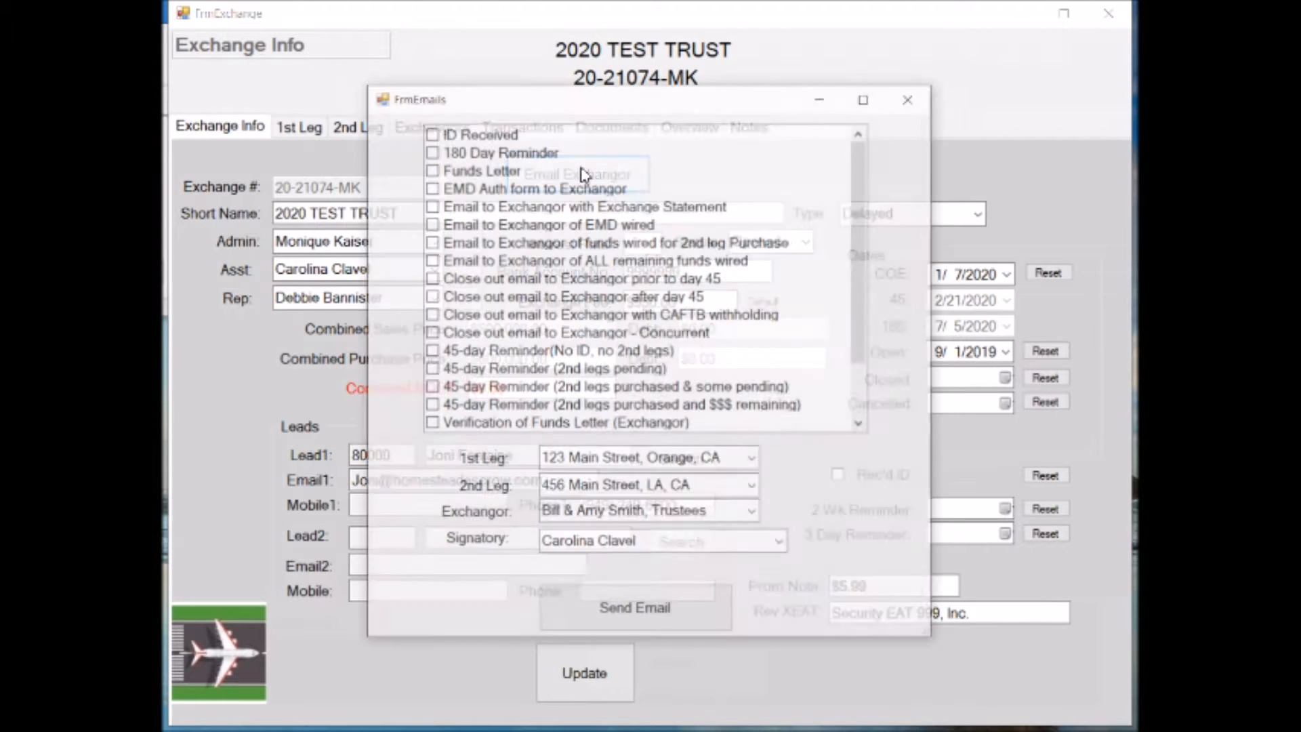
click(861, 425)
click(861, 425)
click(860, 425)
click(912, 98)
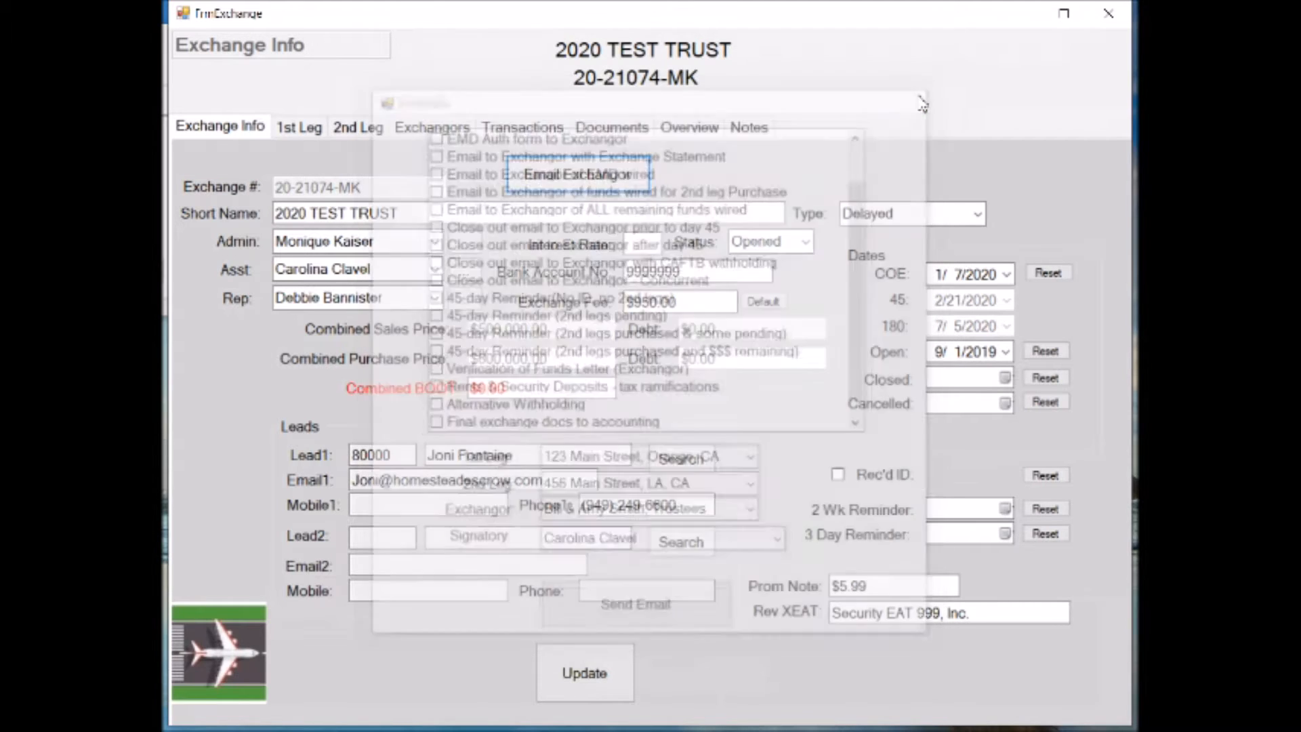
click(227, 671)
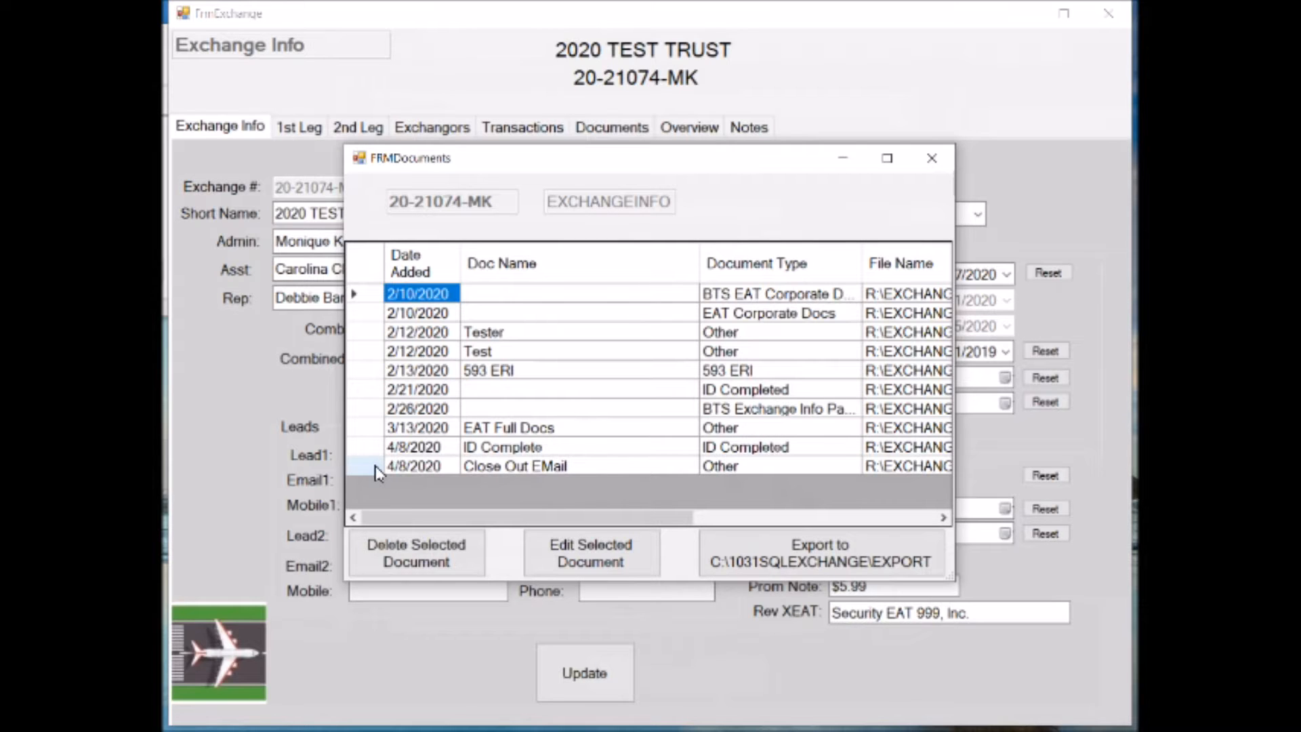
click(934, 159)
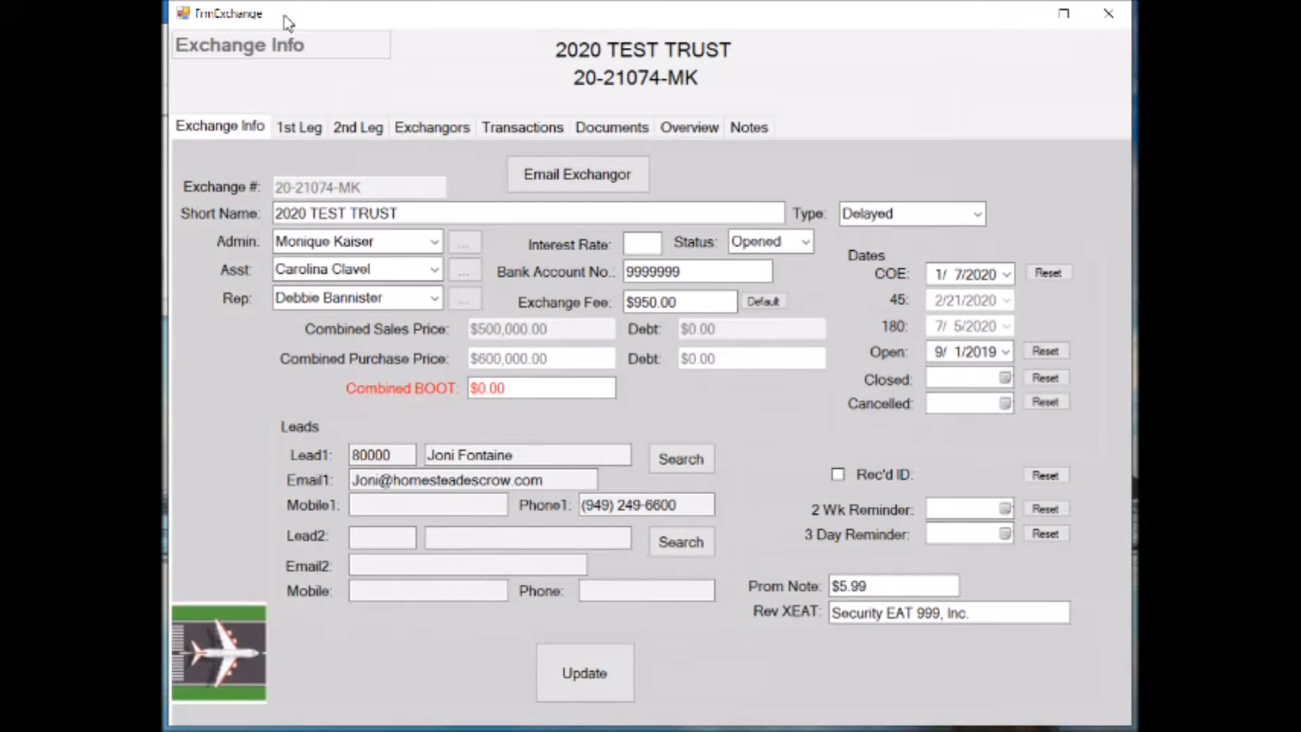
Generate the "1st leg docs to Exchangor & Escrow (no DocuSign)" email from the 1st leg property record
click(299, 127)
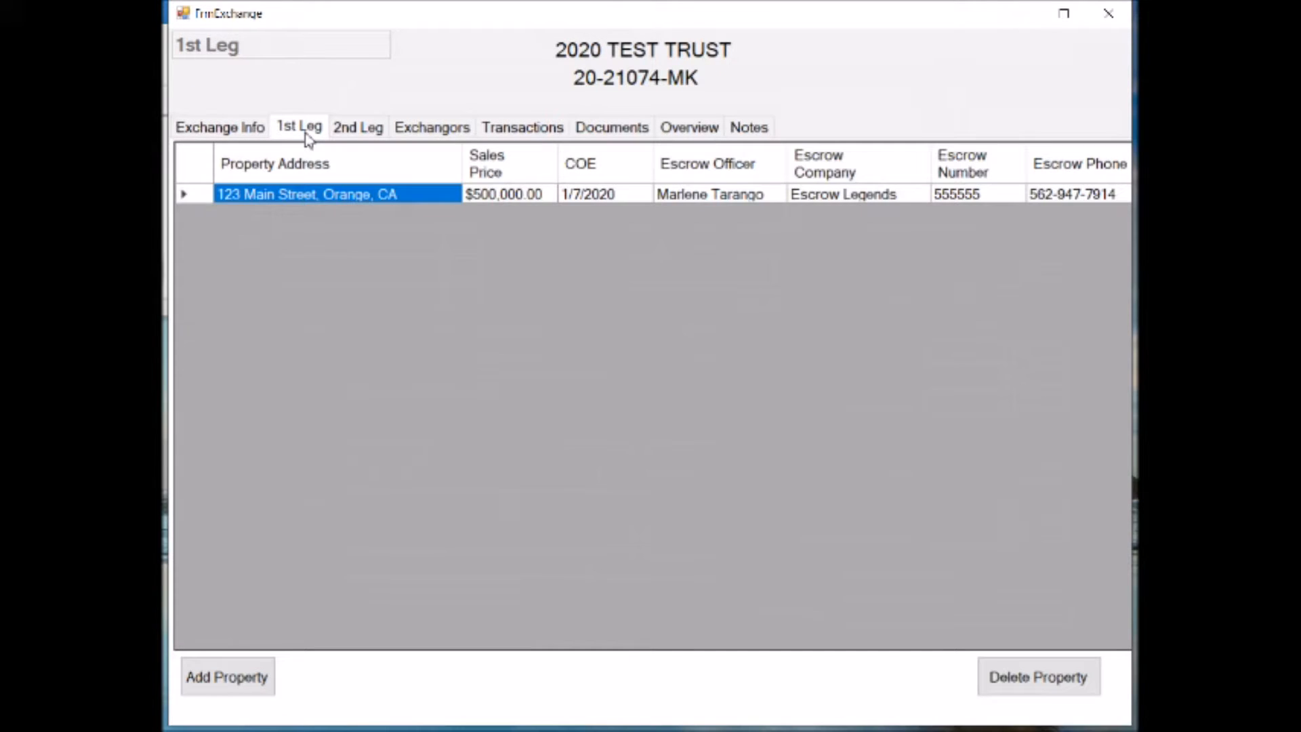
double_click(200, 196)
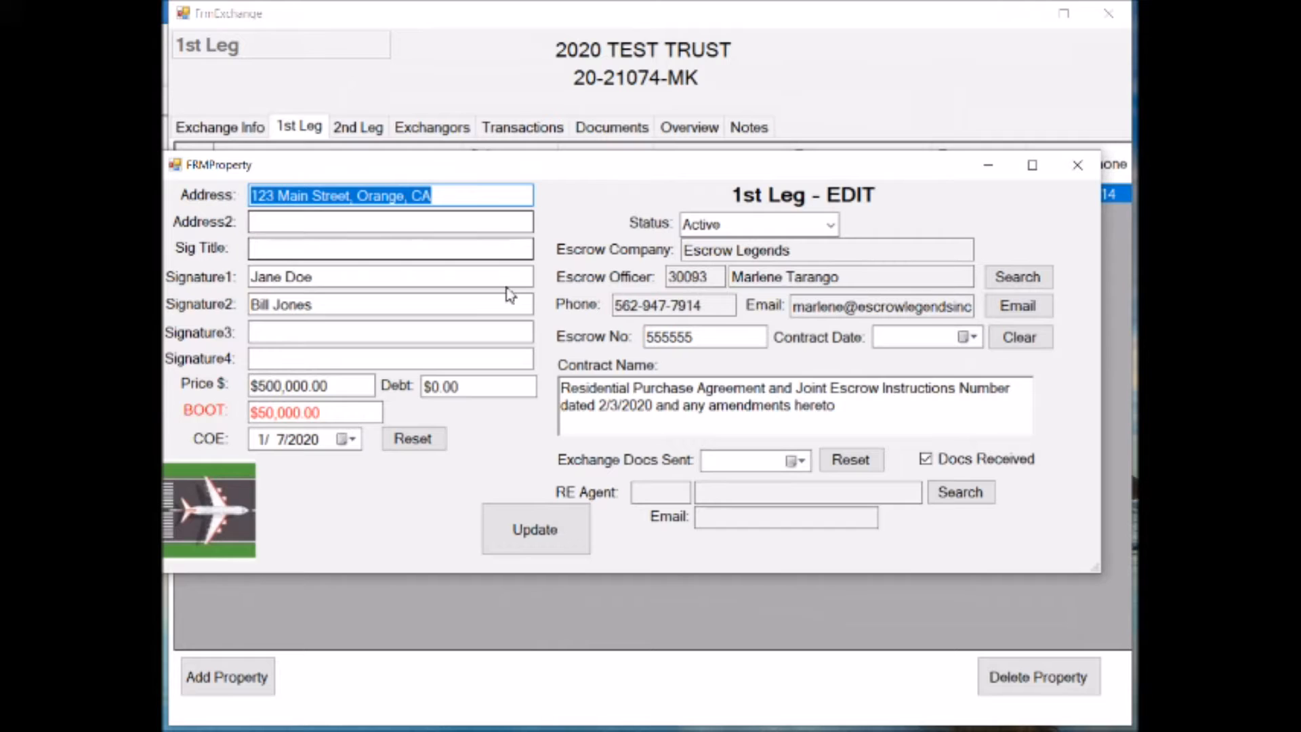
click(1028, 313)
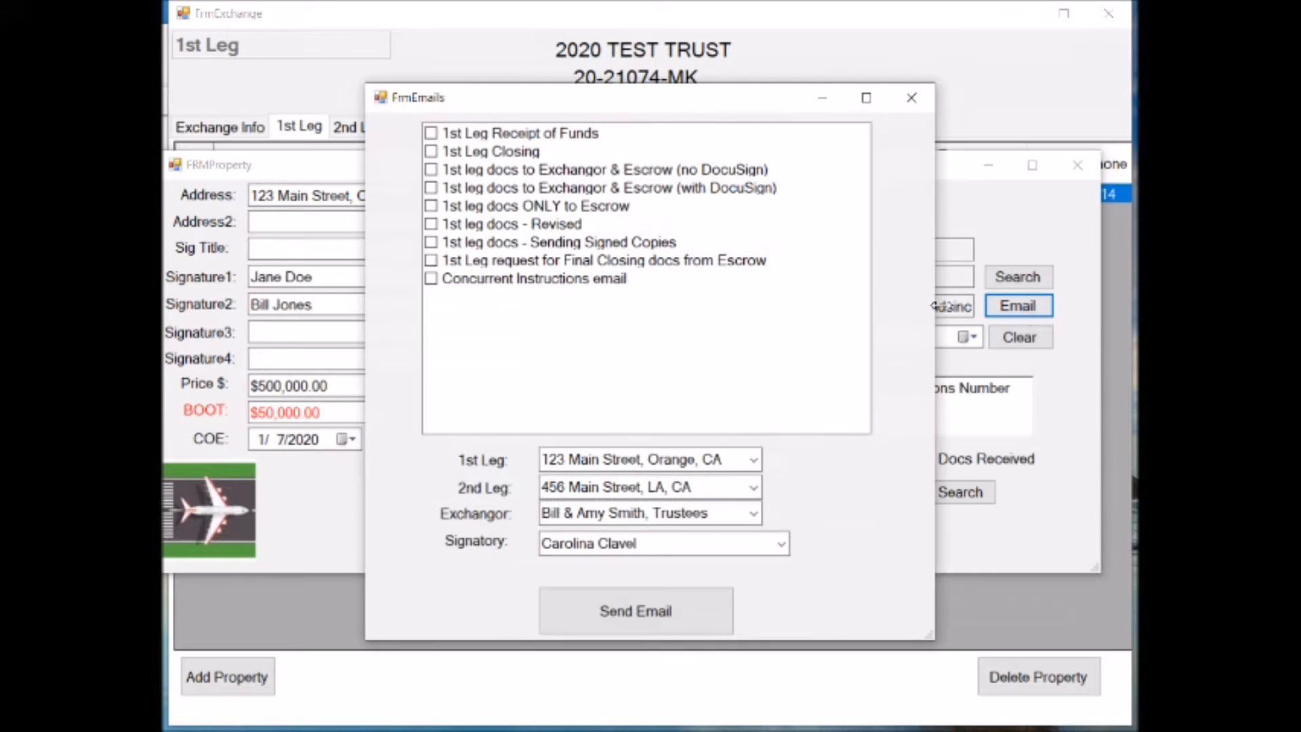
click(434, 170)
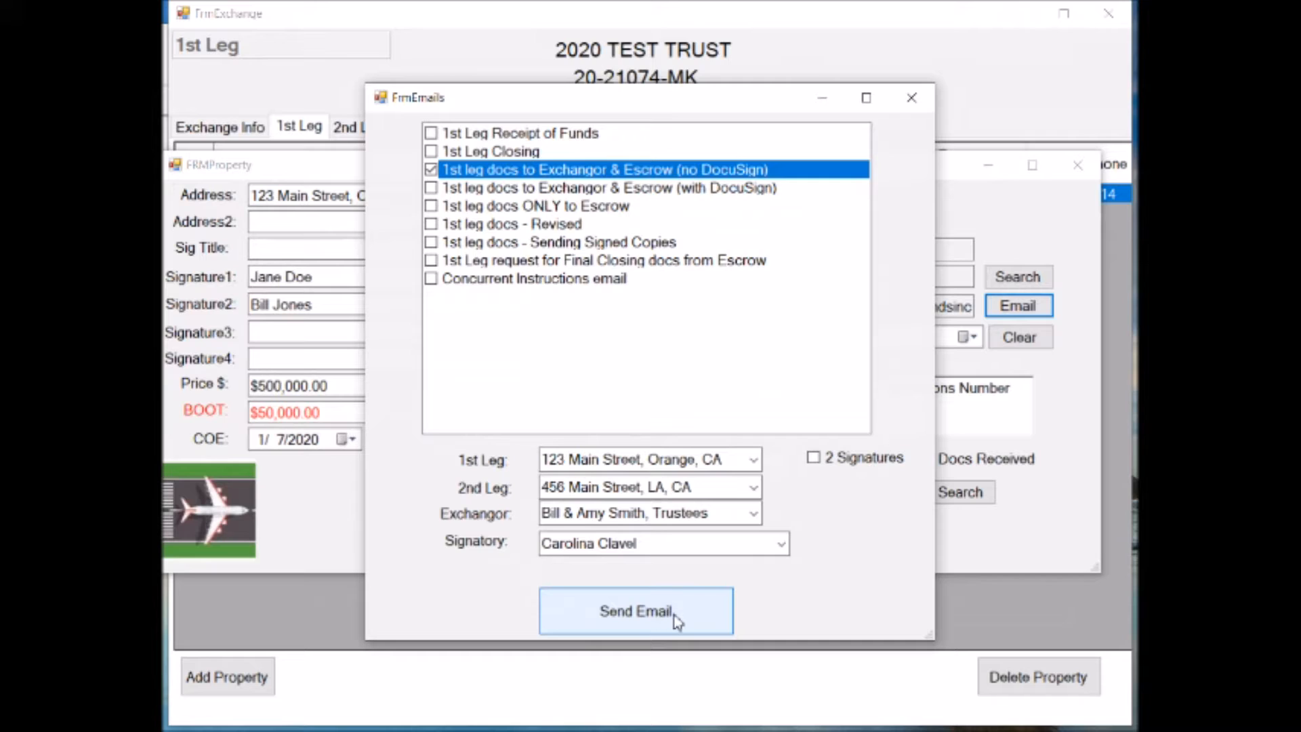
click(624, 617)
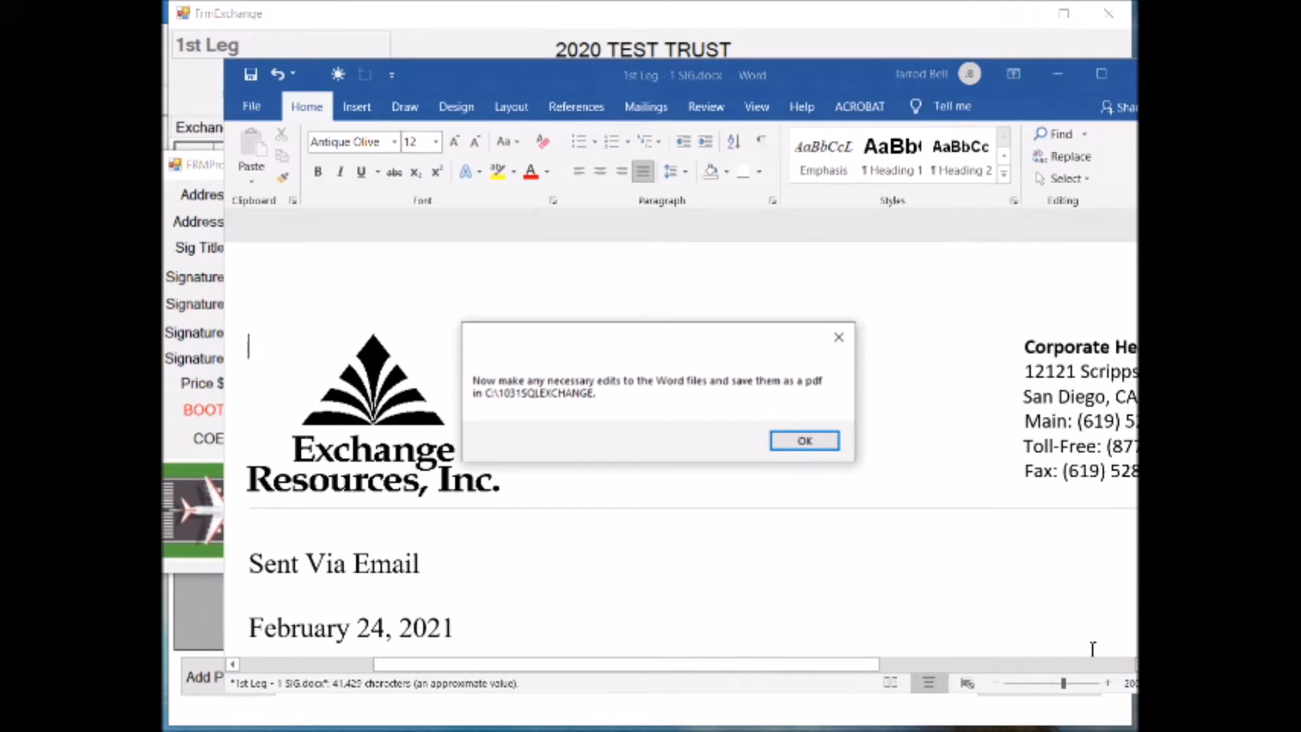
Review the generated 1st leg Word document, including the cover letter and wiring instructions, and close it
key(Return)
scroll(692, 431, down, 4)
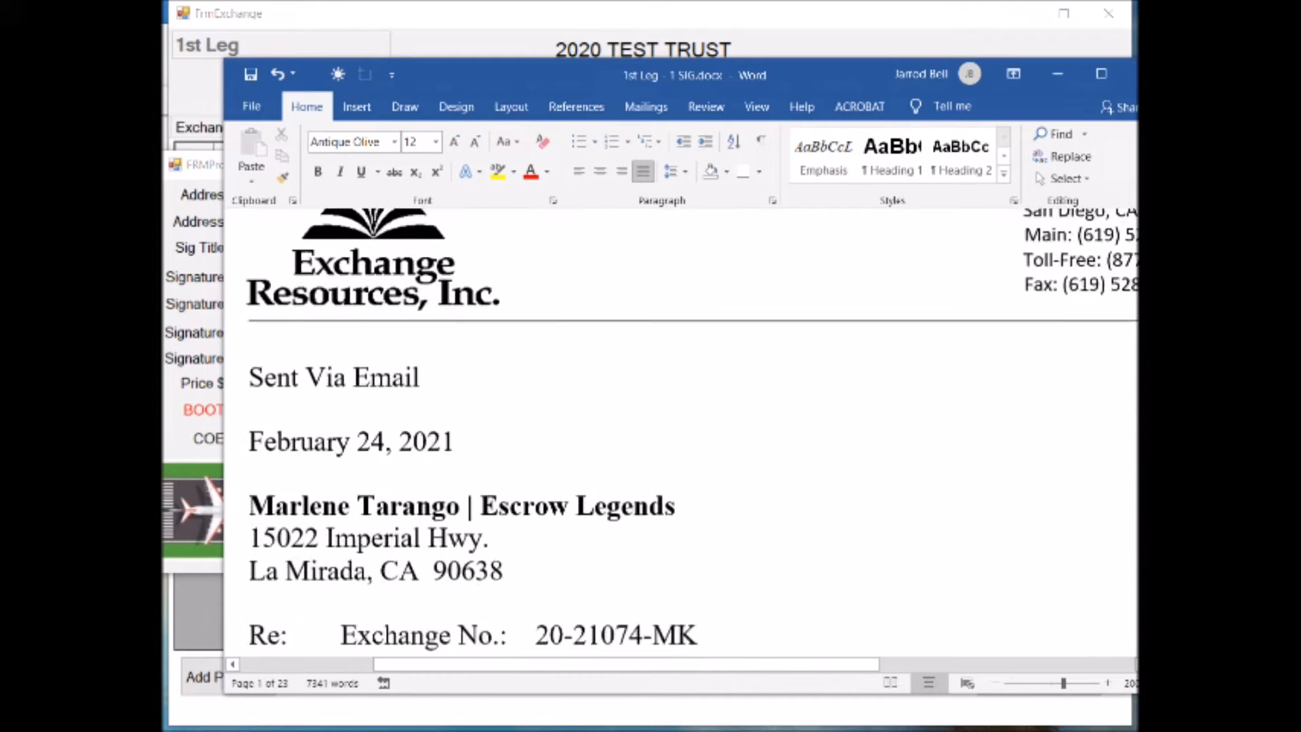
scroll(677, 434, down, 15)
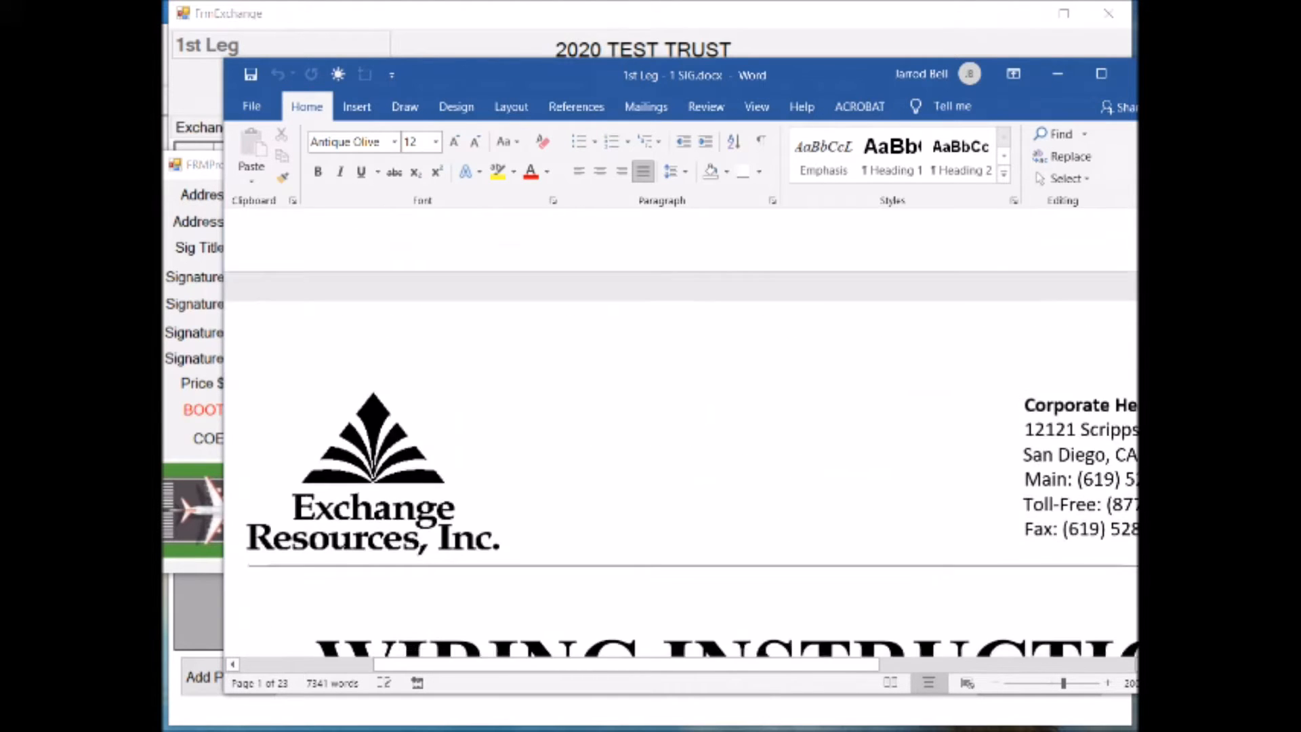
scroll(677, 434, down, 12)
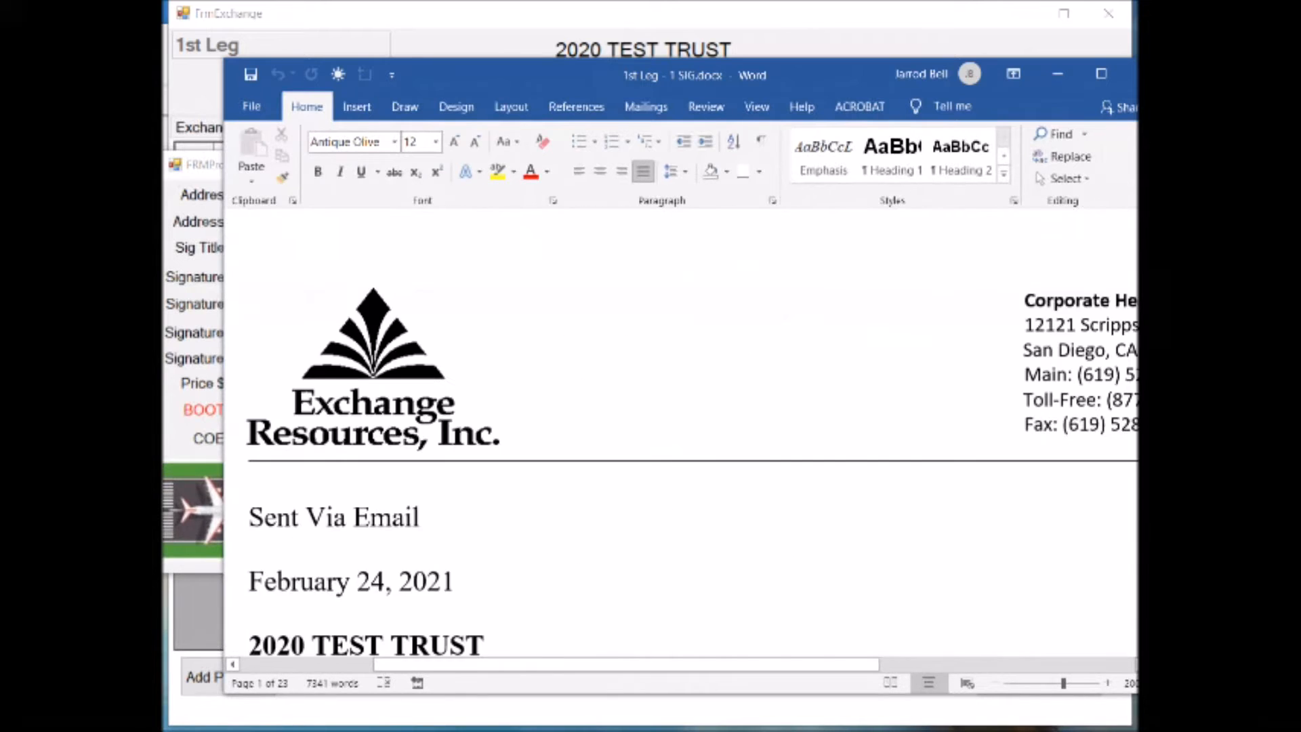
scroll(678, 433, down, 10)
scroll(678, 434, down, 2)
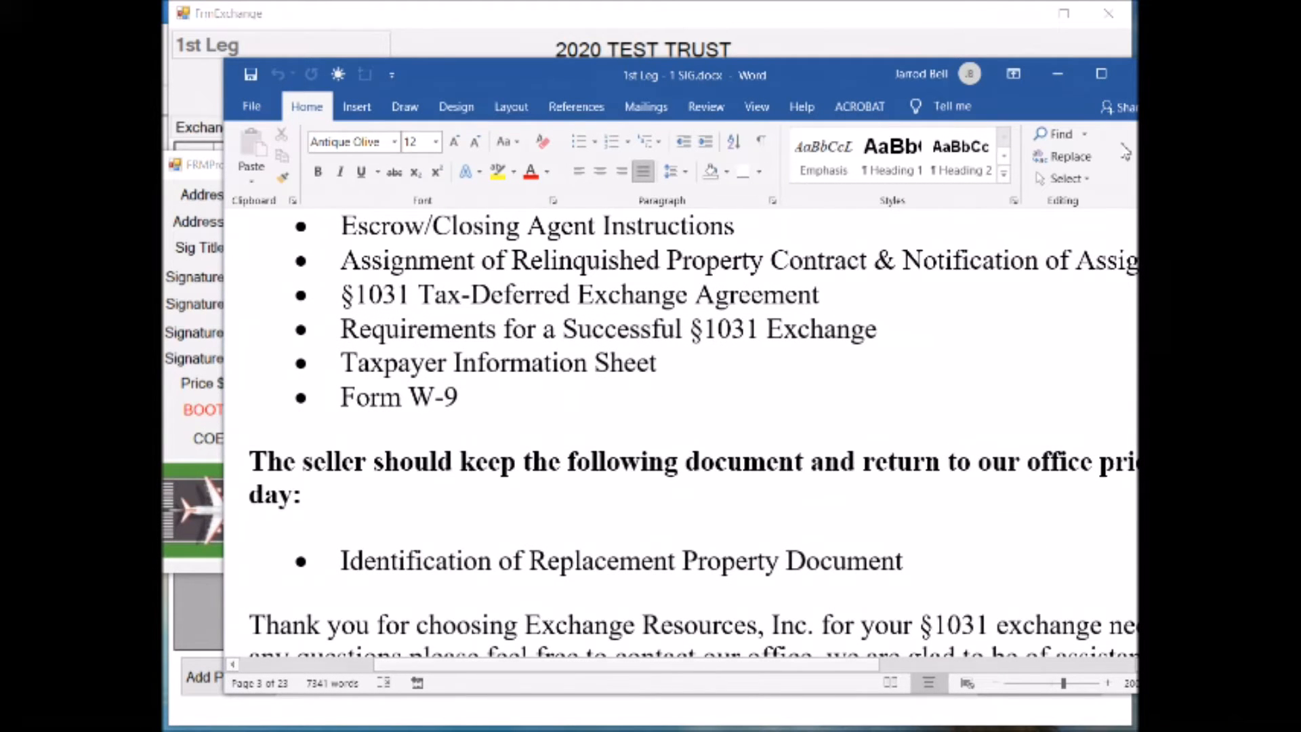
click(1129, 73)
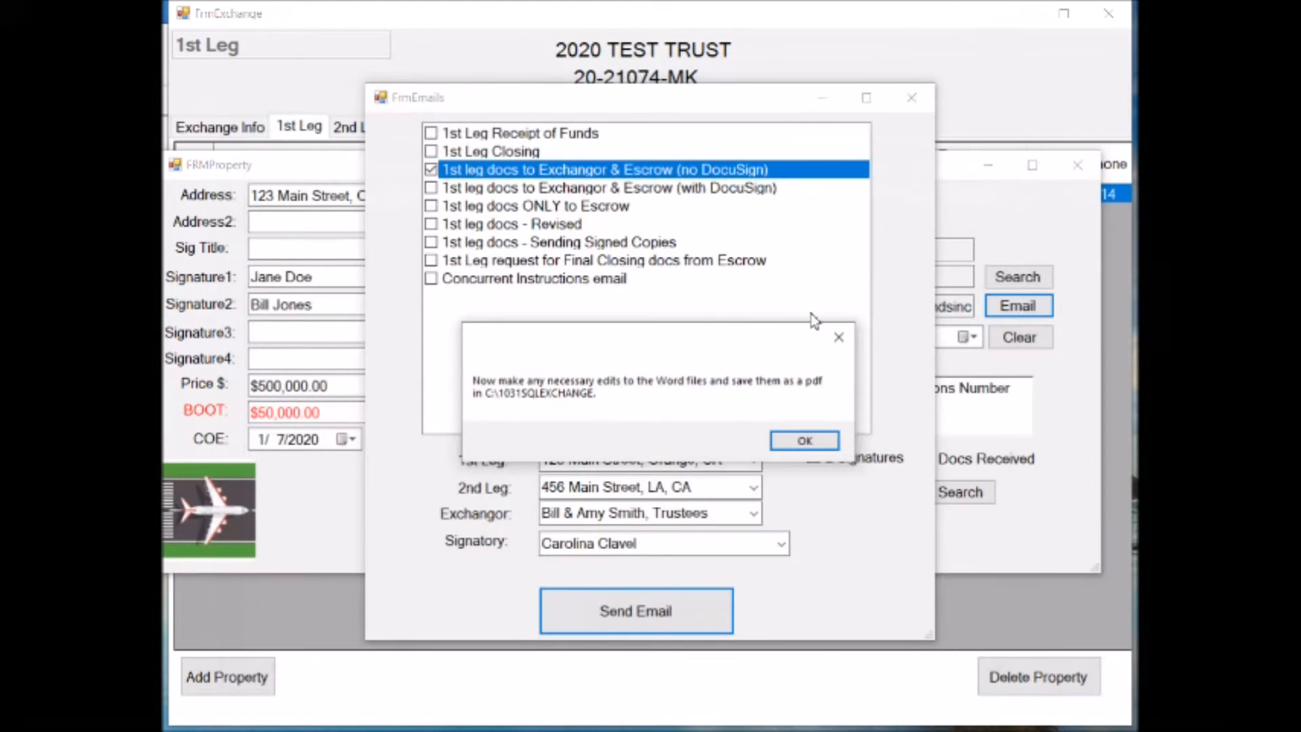
Confirm the document edits to produce the email draft, and inspect its attached 1st leg PDF
click(804, 441)
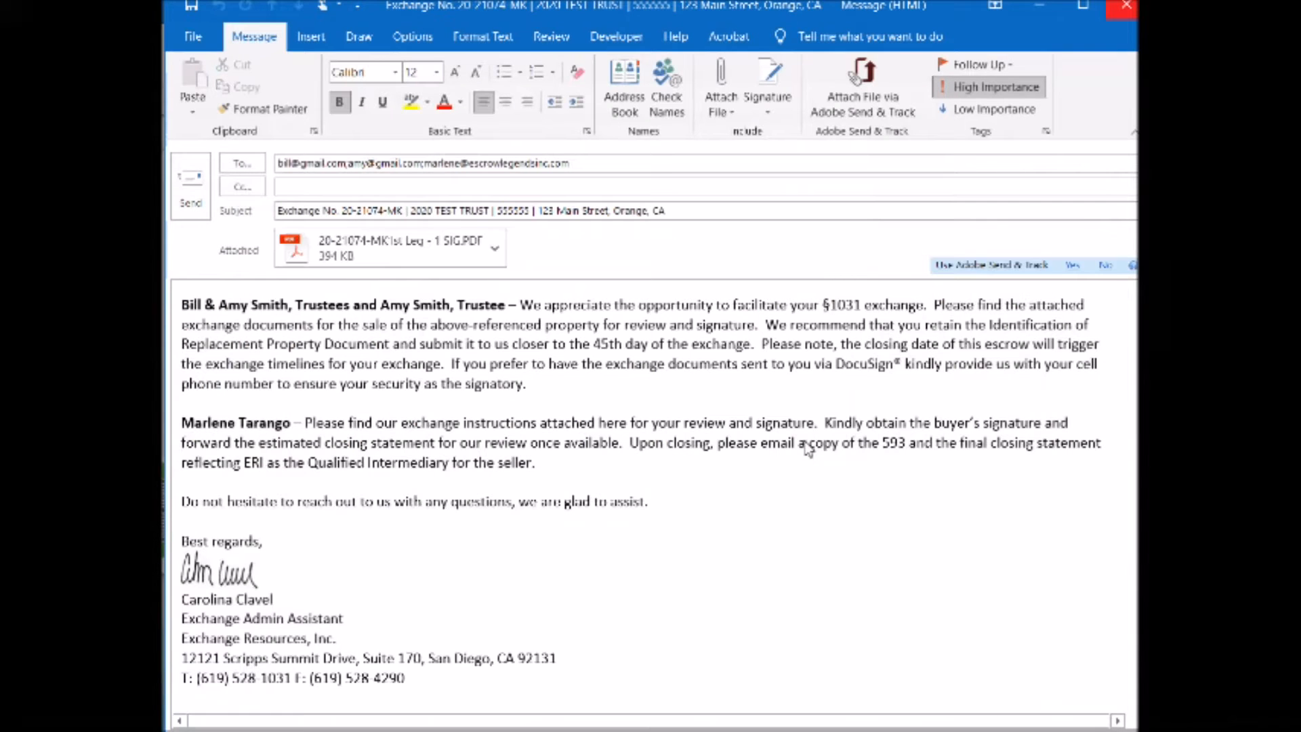
click(303, 257)
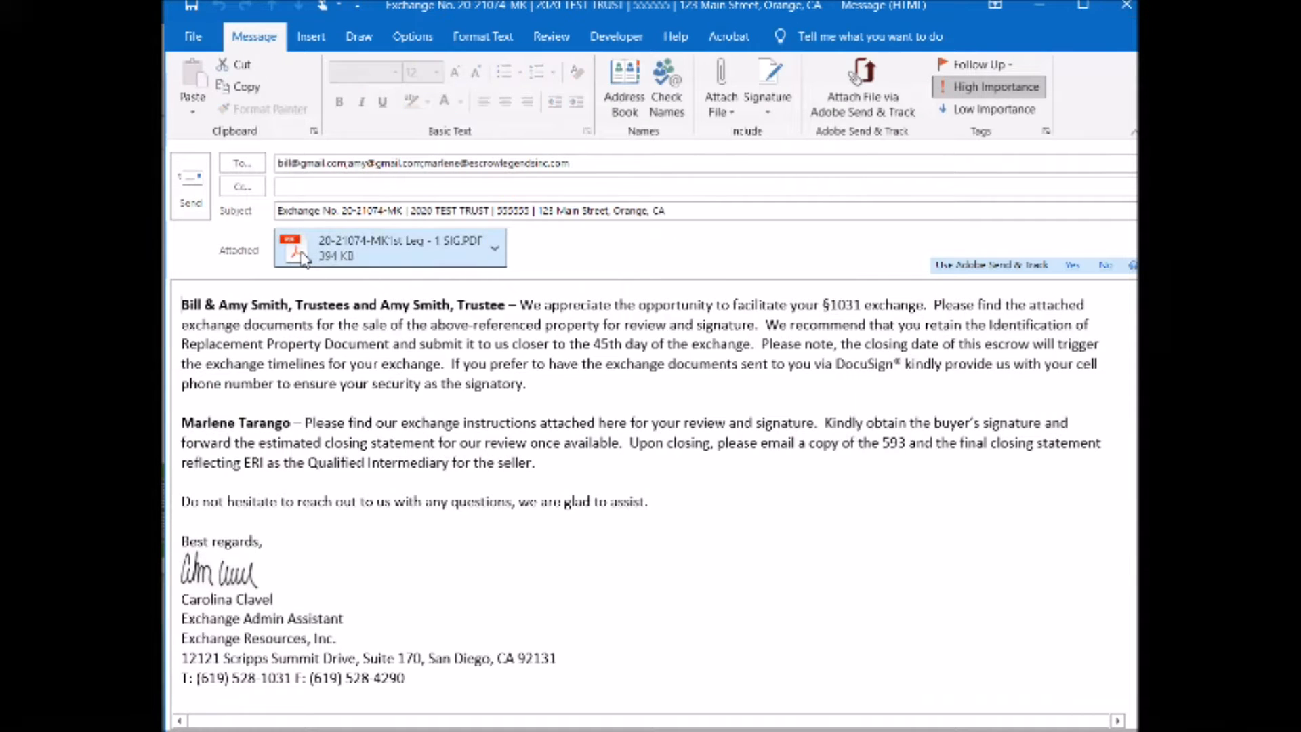
double_click(303, 256)
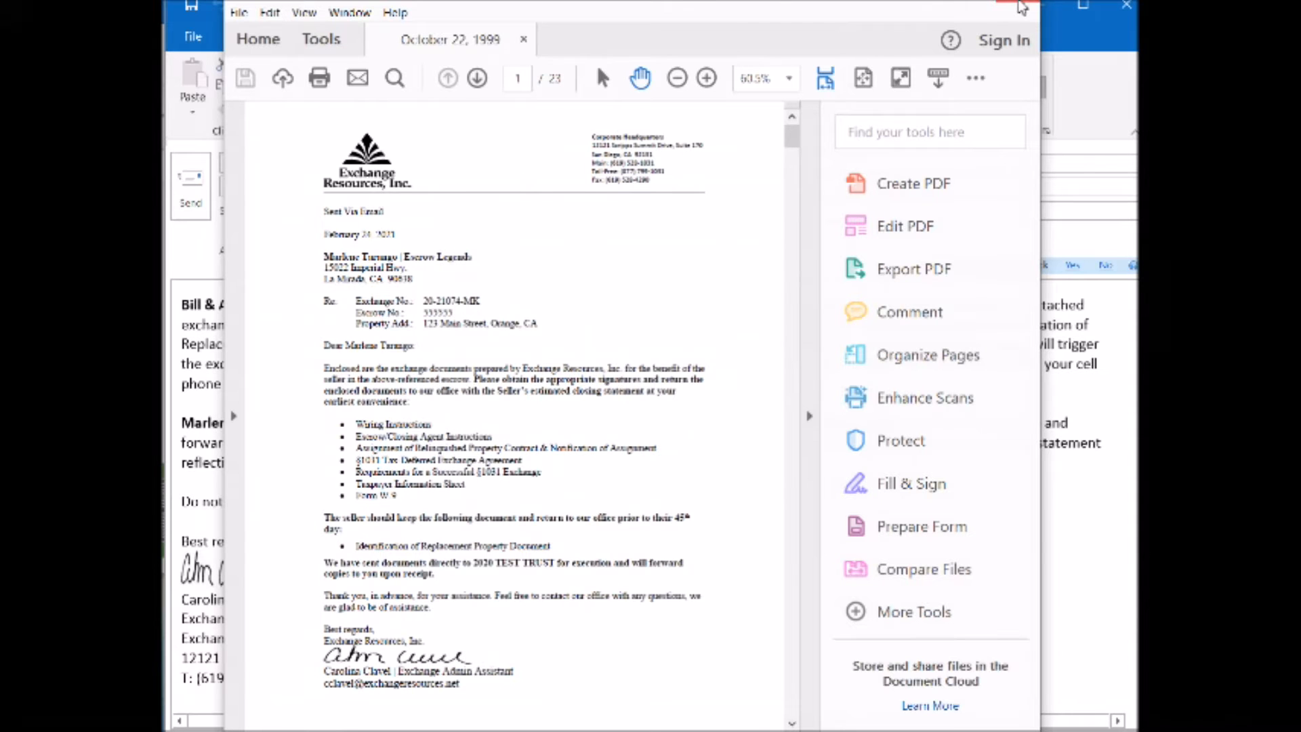
click(1022, 6)
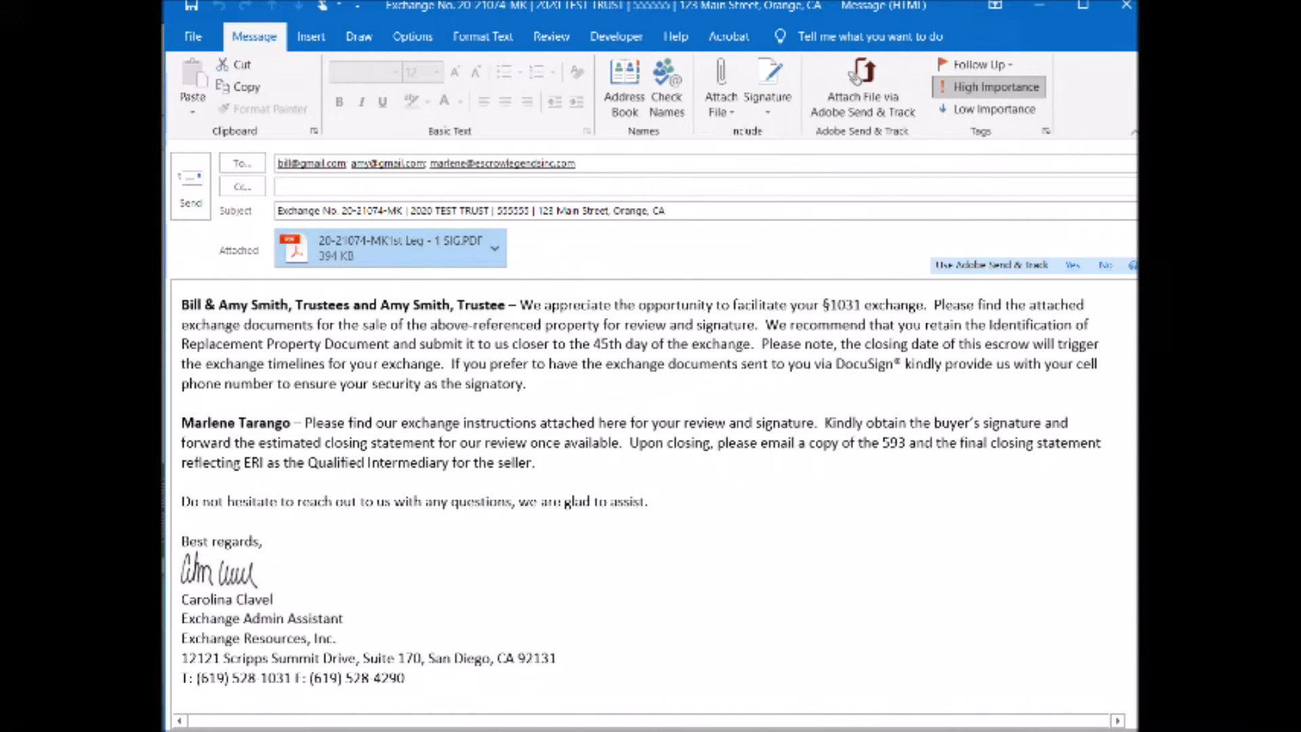
Store the generated email in the 1st leg's documents as type Other with the description "Initial Documents", and close the email
click(855, 731)
click(1083, 688)
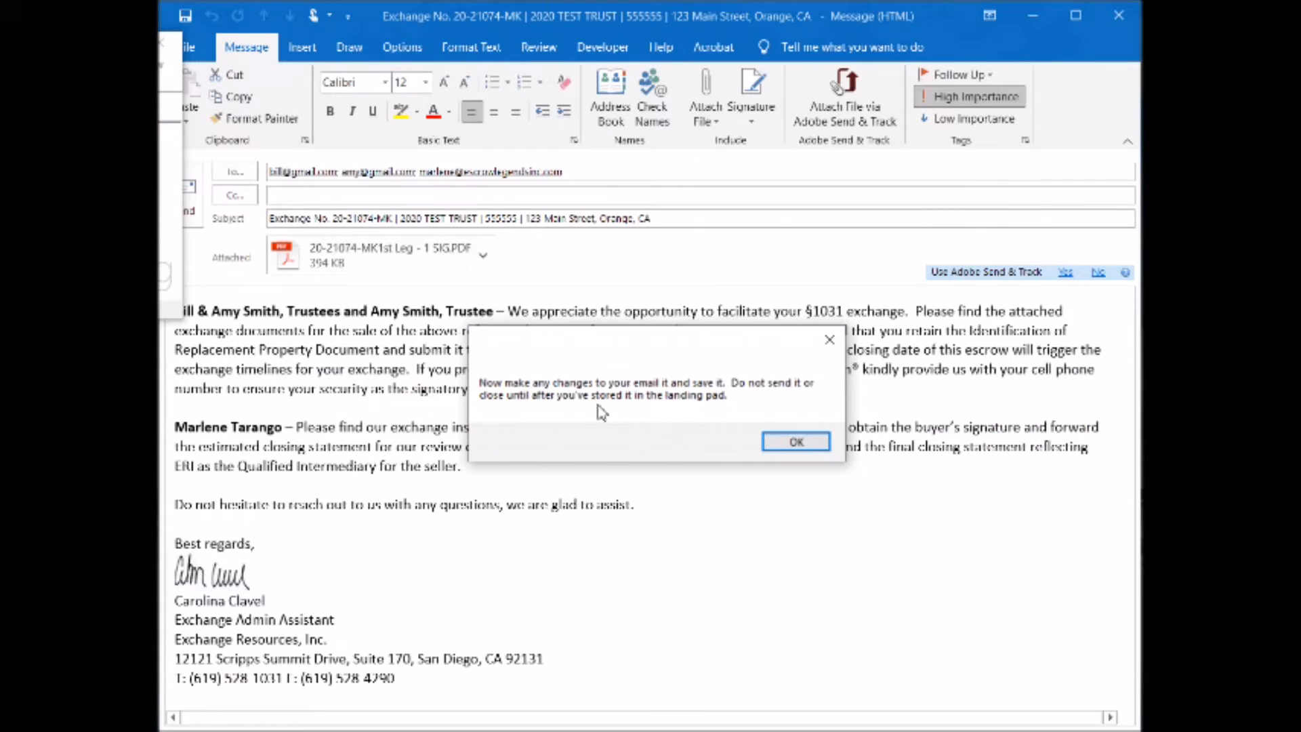
click(797, 442)
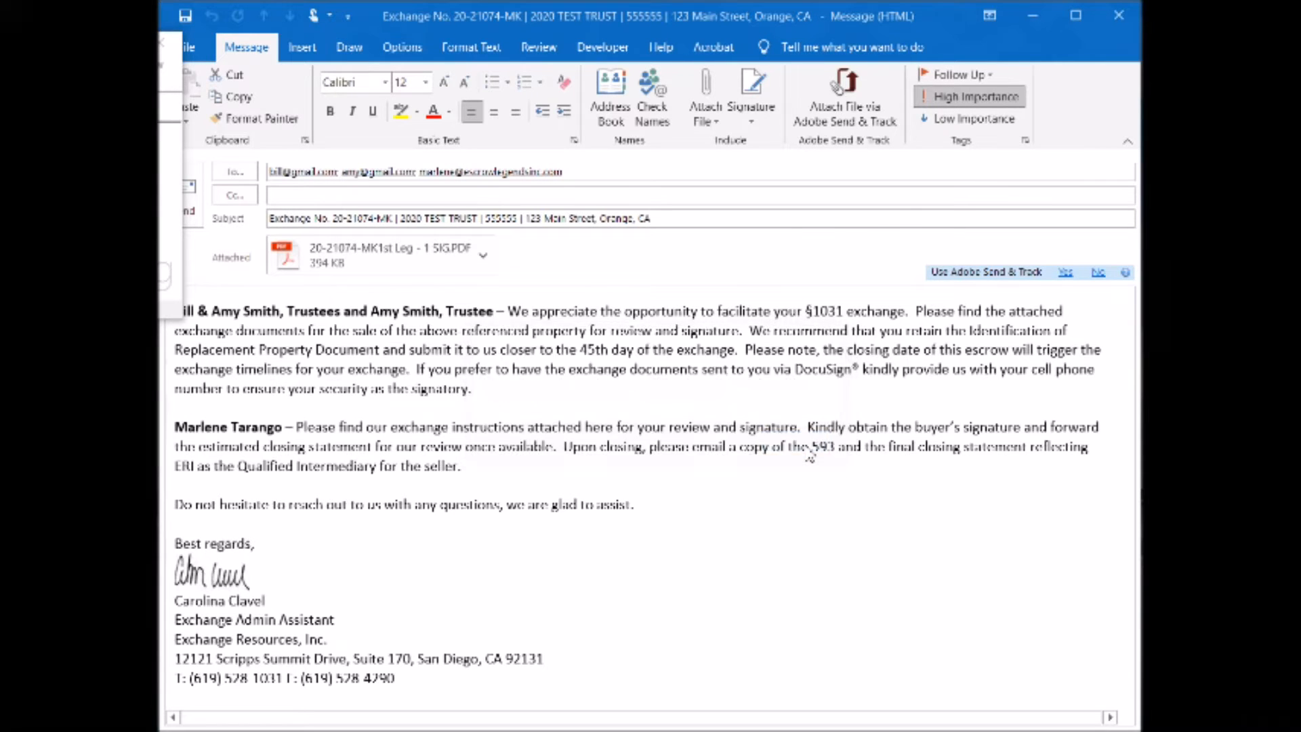
click(617, 356)
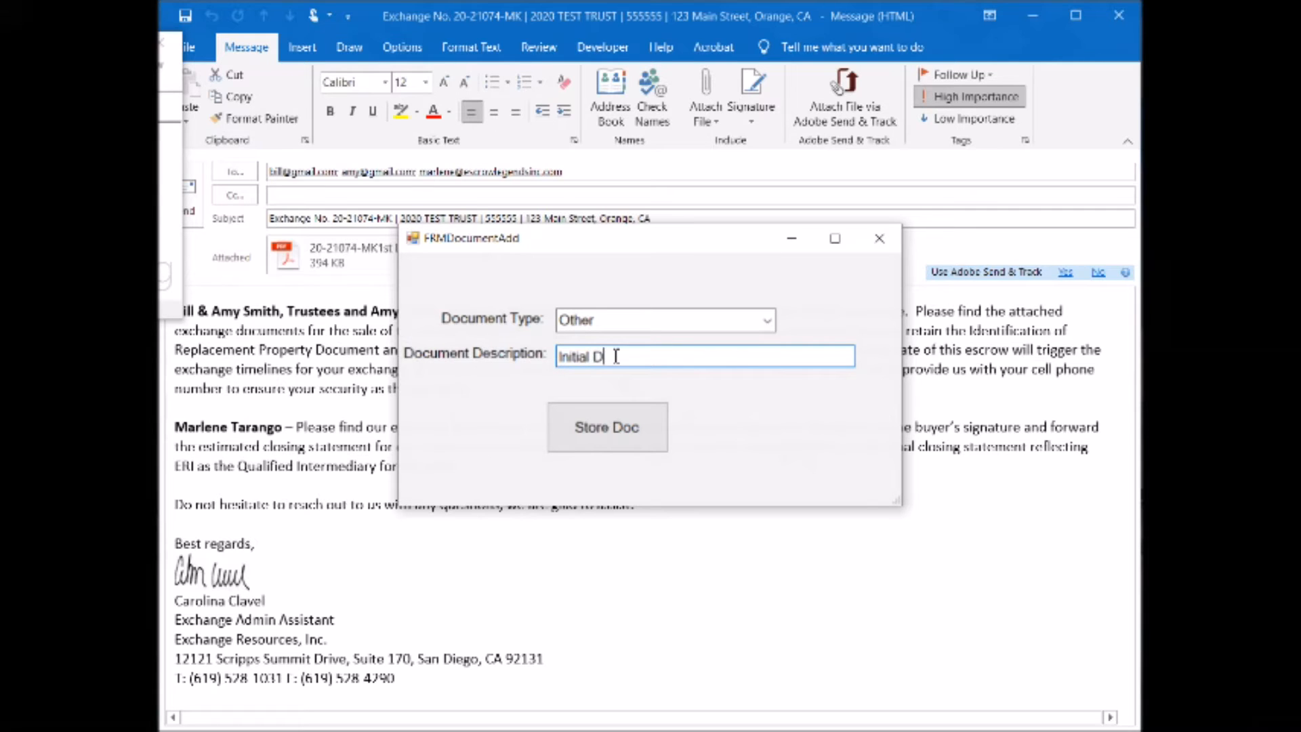
click(608, 442)
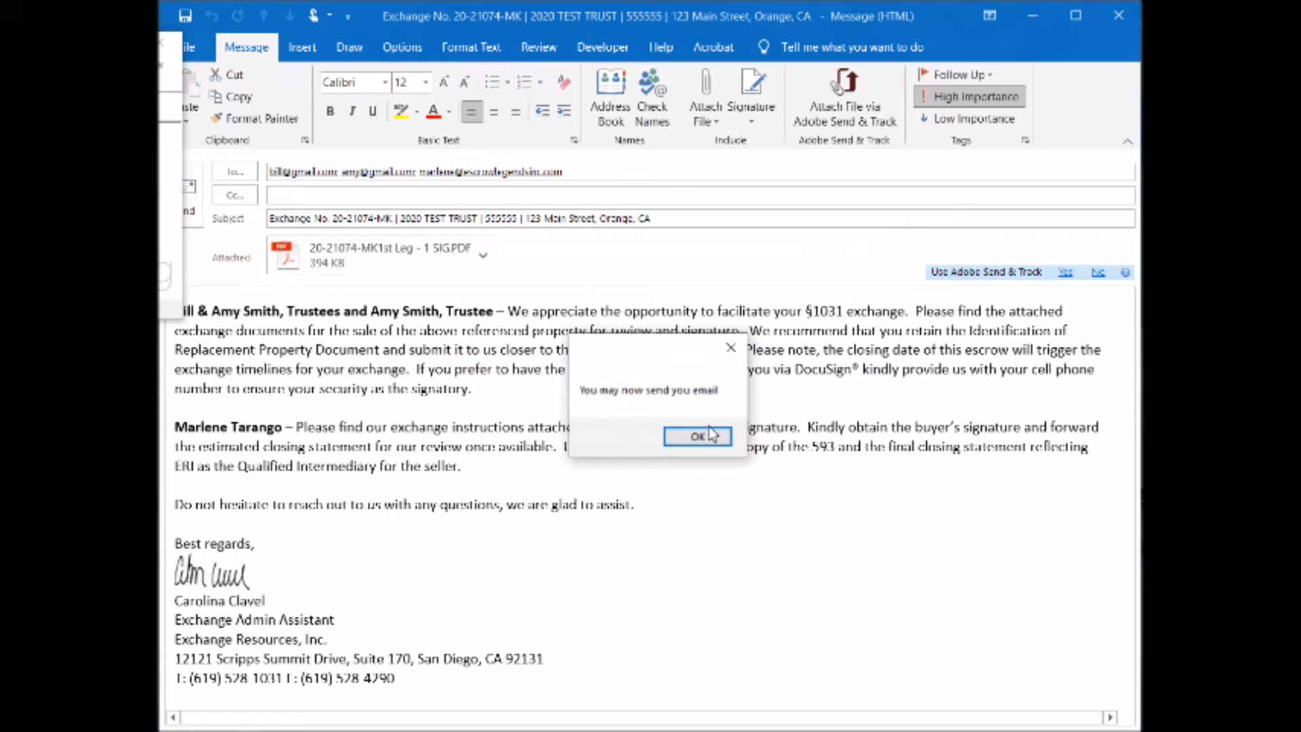
click(1125, 26)
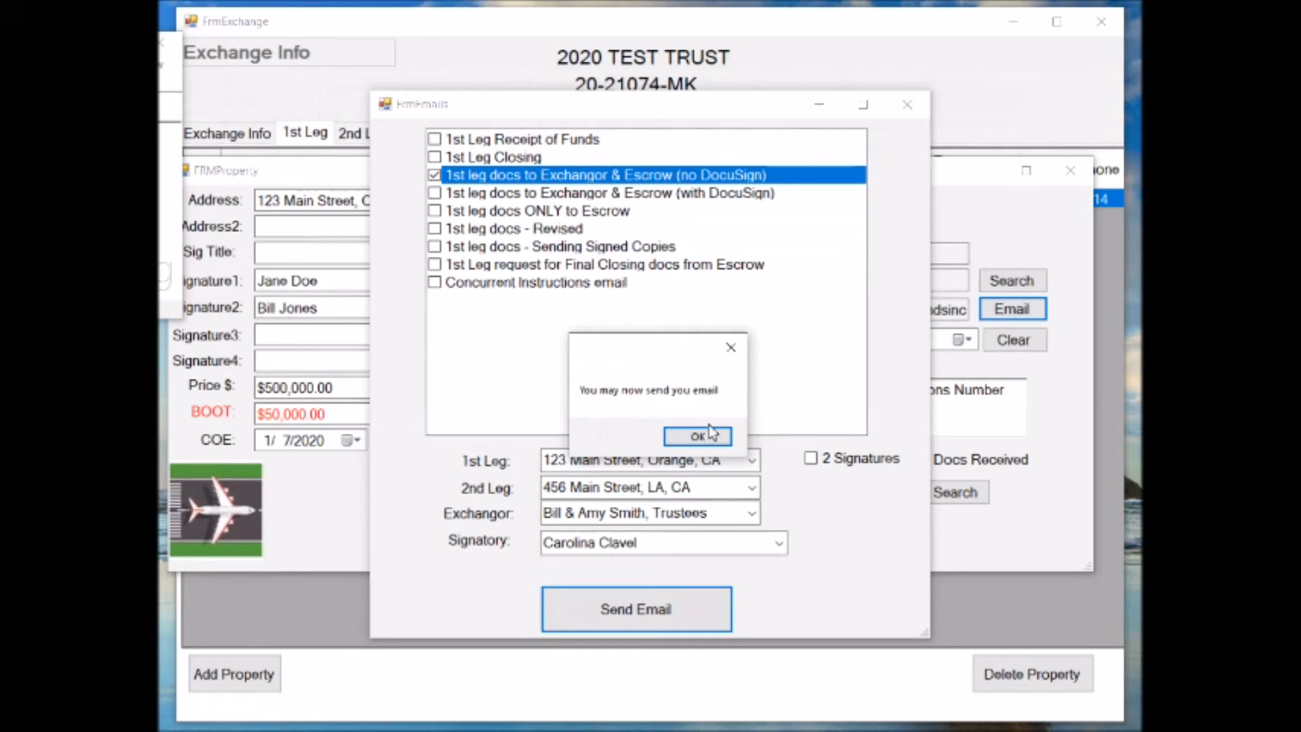
click(718, 444)
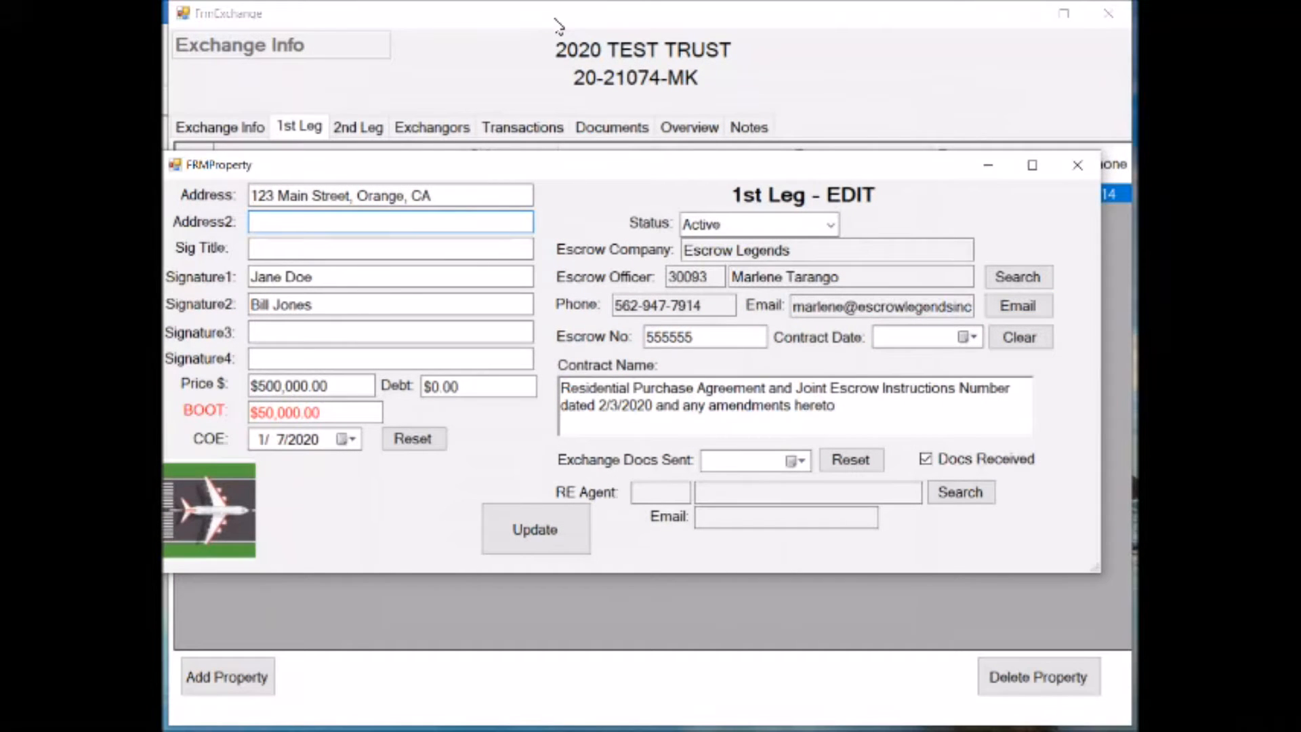
Open the stored "Initial Documents" email from the 1st leg's documents, inspect its attached PDF, and close both without saving changes
click(215, 505)
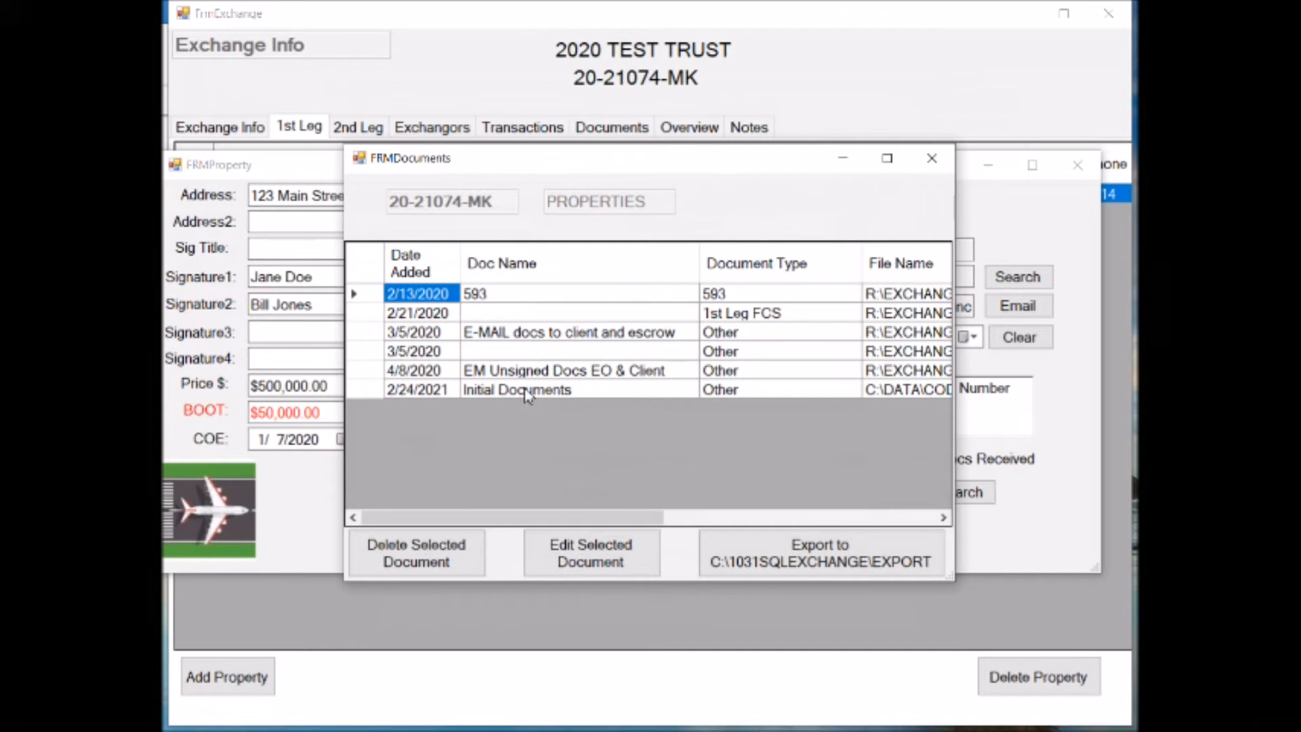
double_click(372, 397)
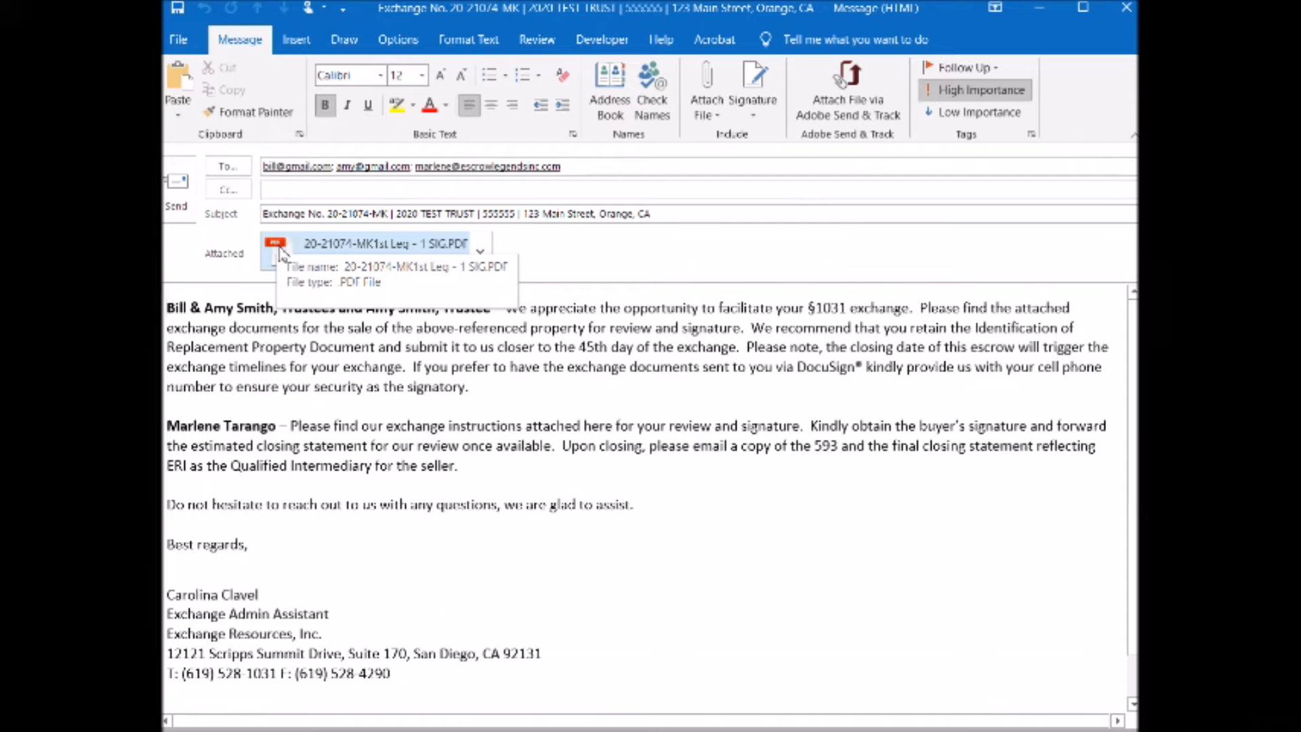
click(282, 255)
double_click(282, 258)
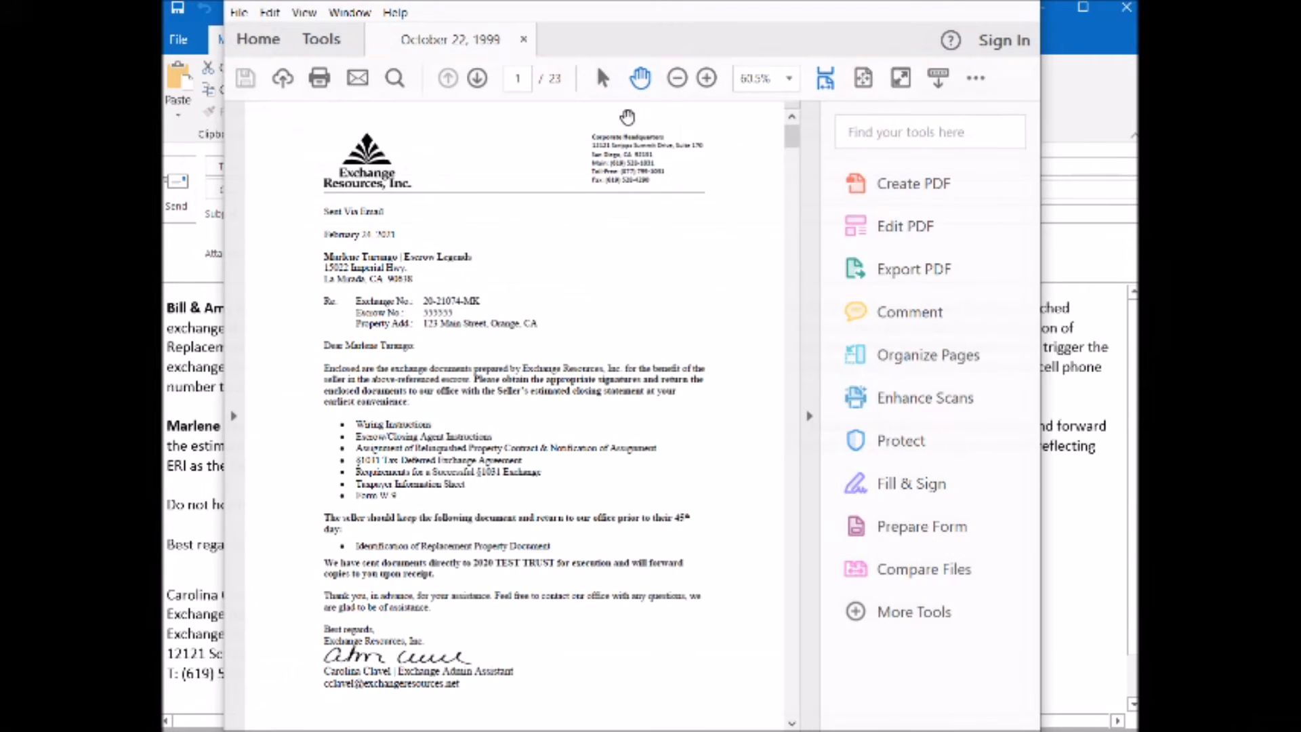
click(1019, 2)
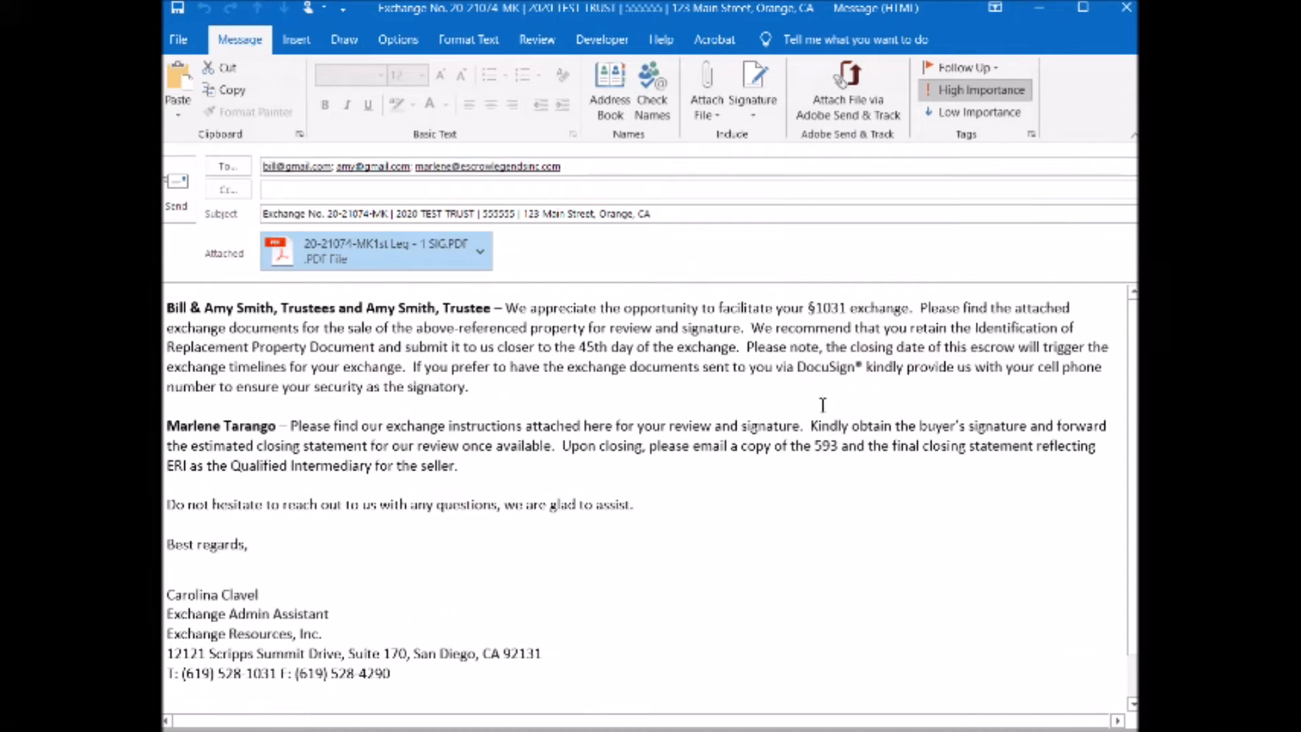
click(1129, 17)
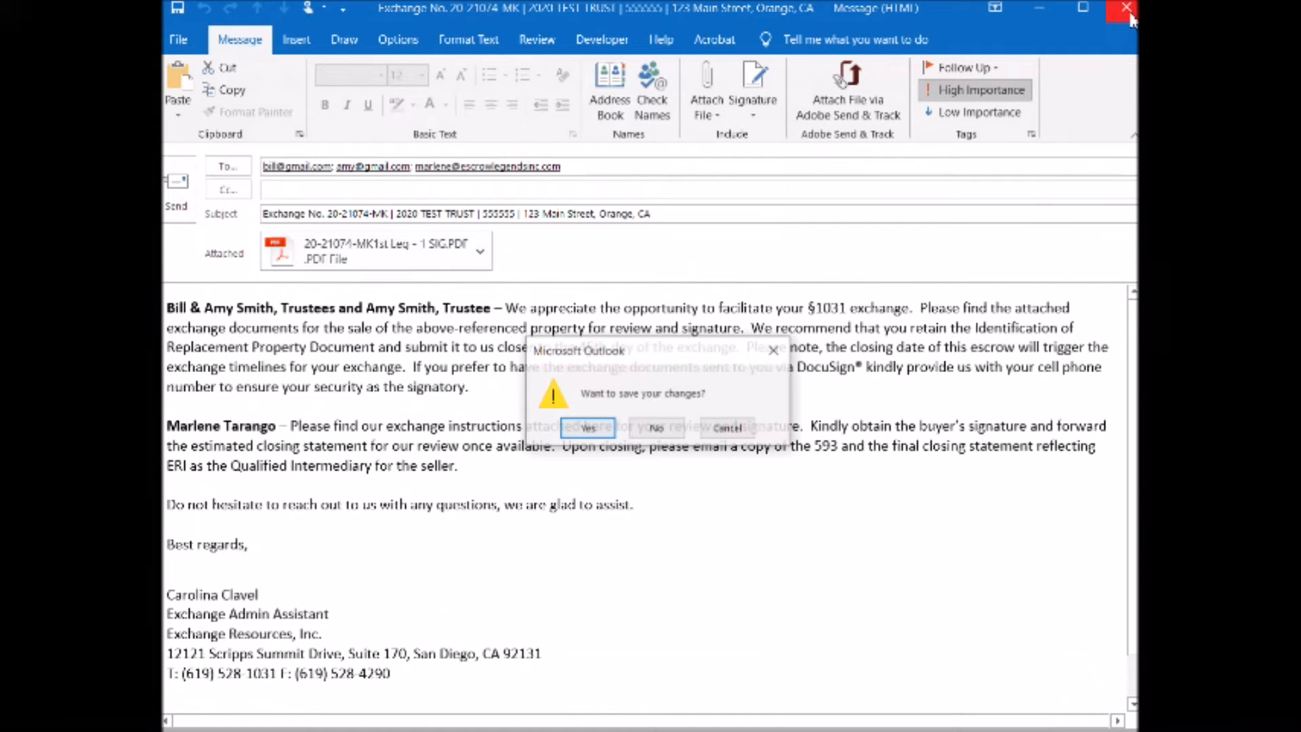
click(654, 429)
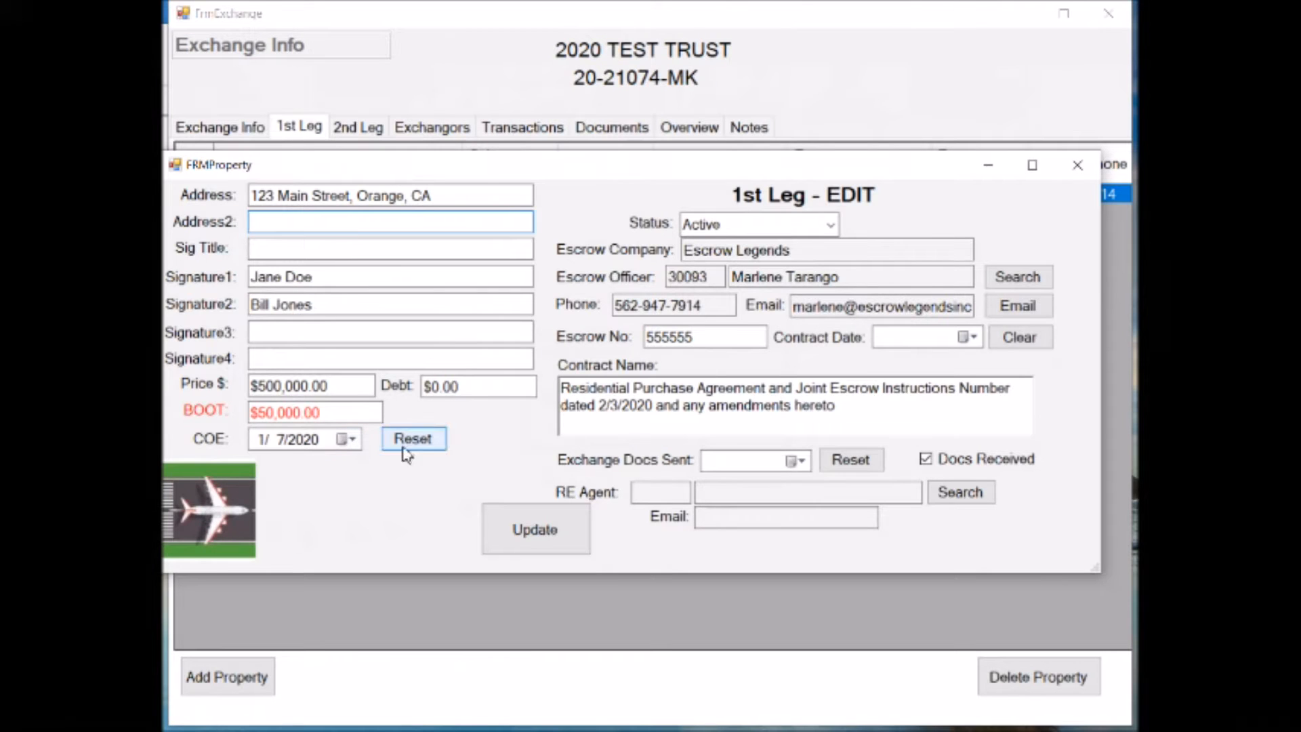
Check the 1st leg property's stored documents list again and close it
click(200, 535)
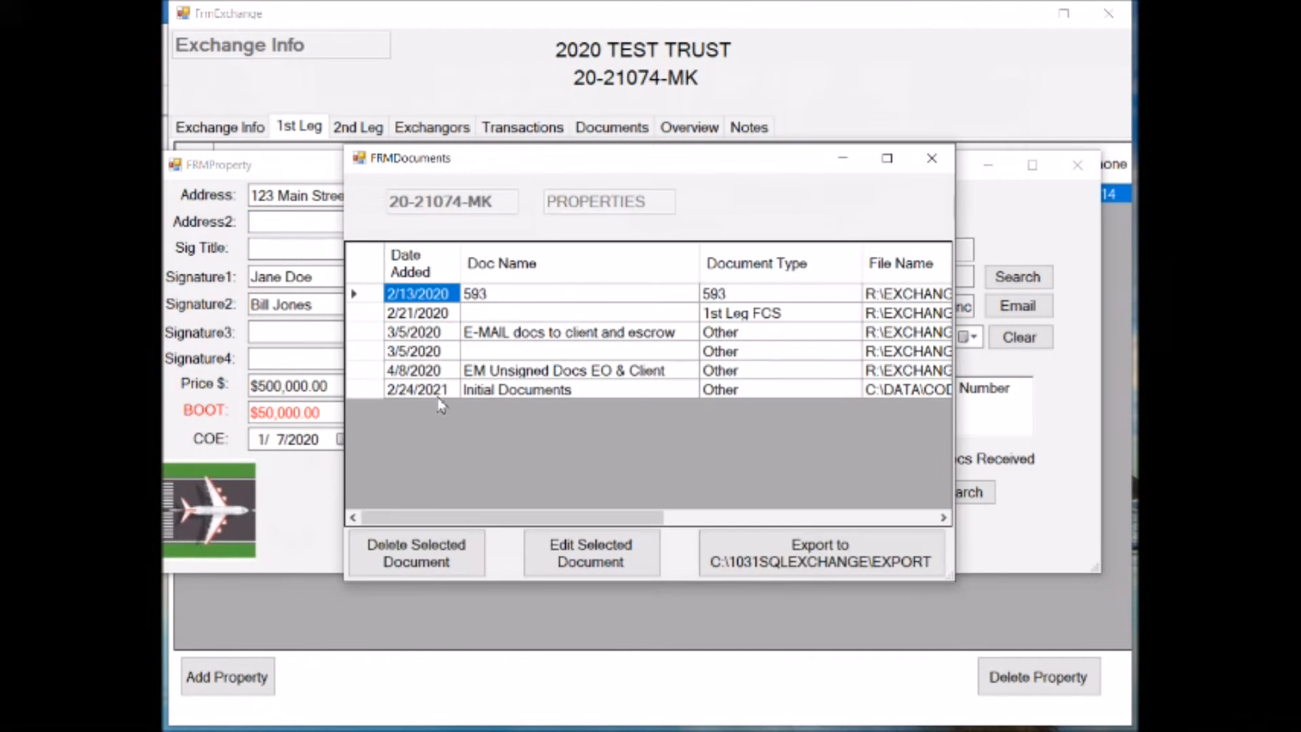
click(938, 170)
click(938, 171)
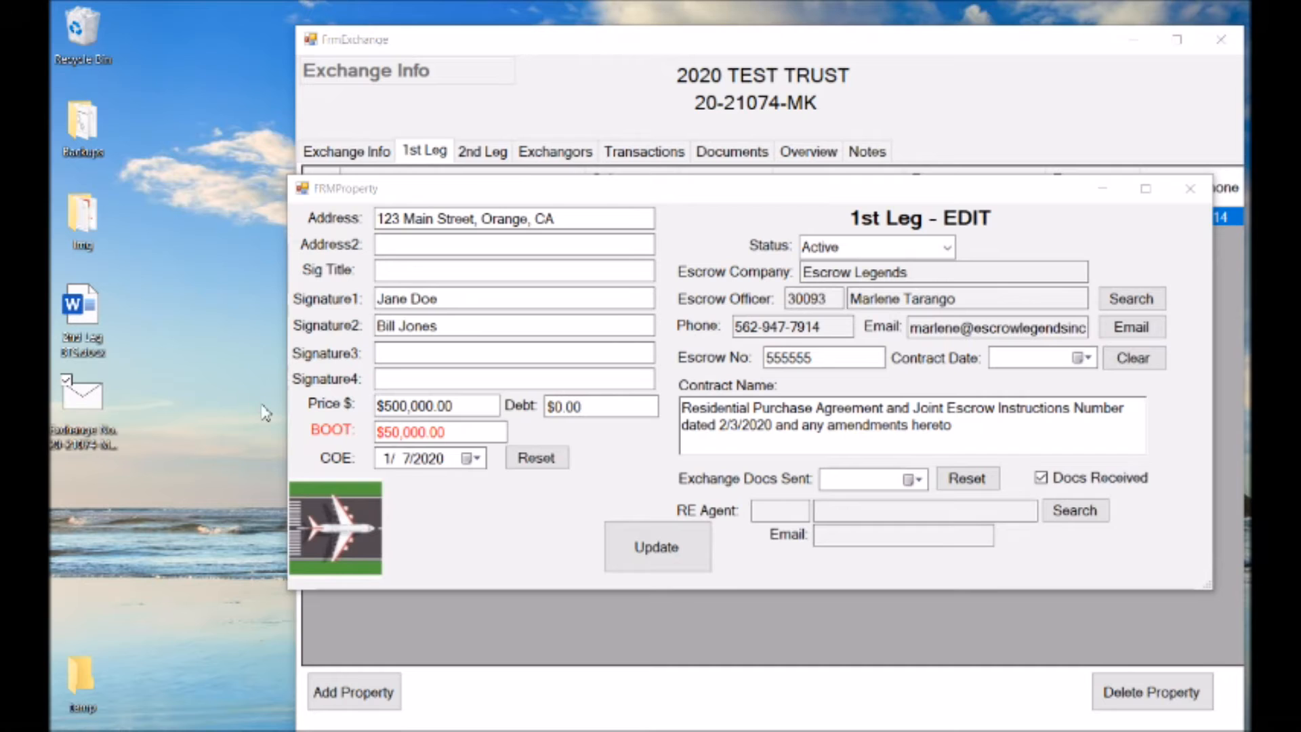
Store the 2nd Leg Word document from the desktop in the 1st leg's documents with the description "File Location"
double_click(81, 308)
click(712, 380)
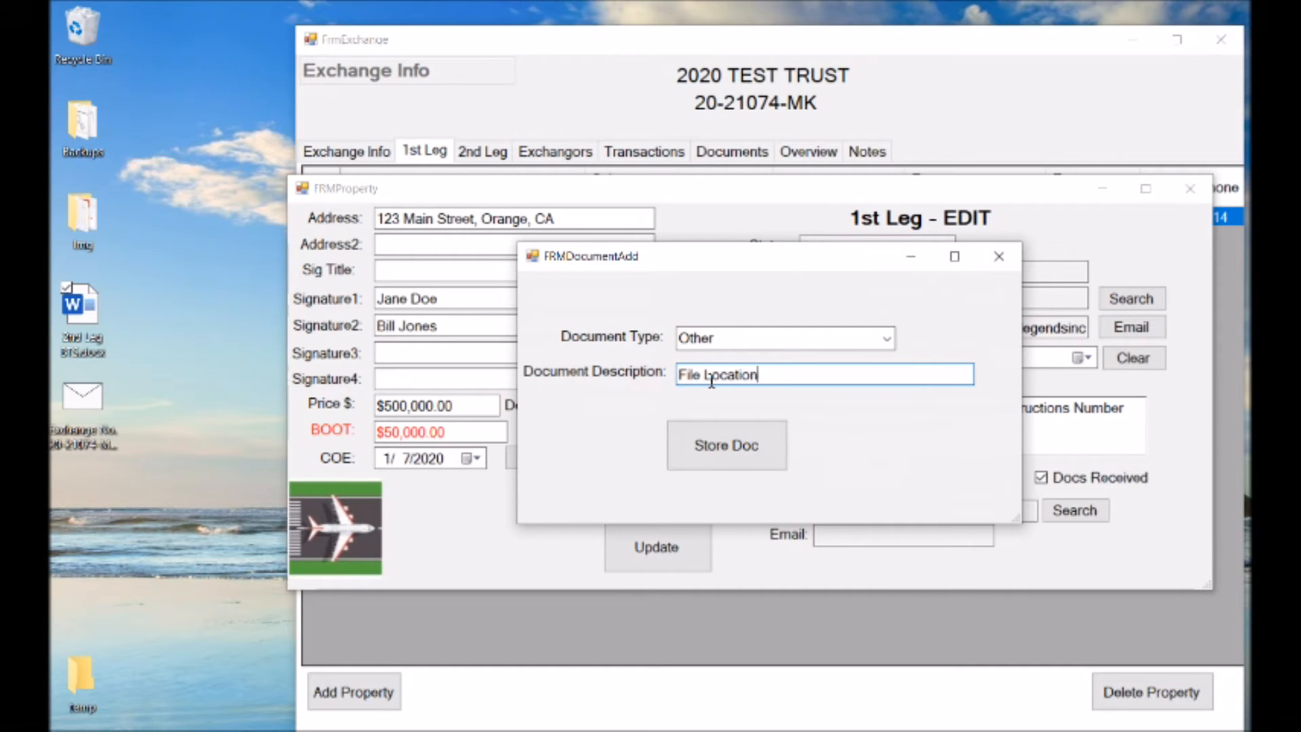
click(741, 450)
click(824, 453)
Open the stored "File Location" document of type 593 from the 1st leg's documents and close it after viewing
click(346, 532)
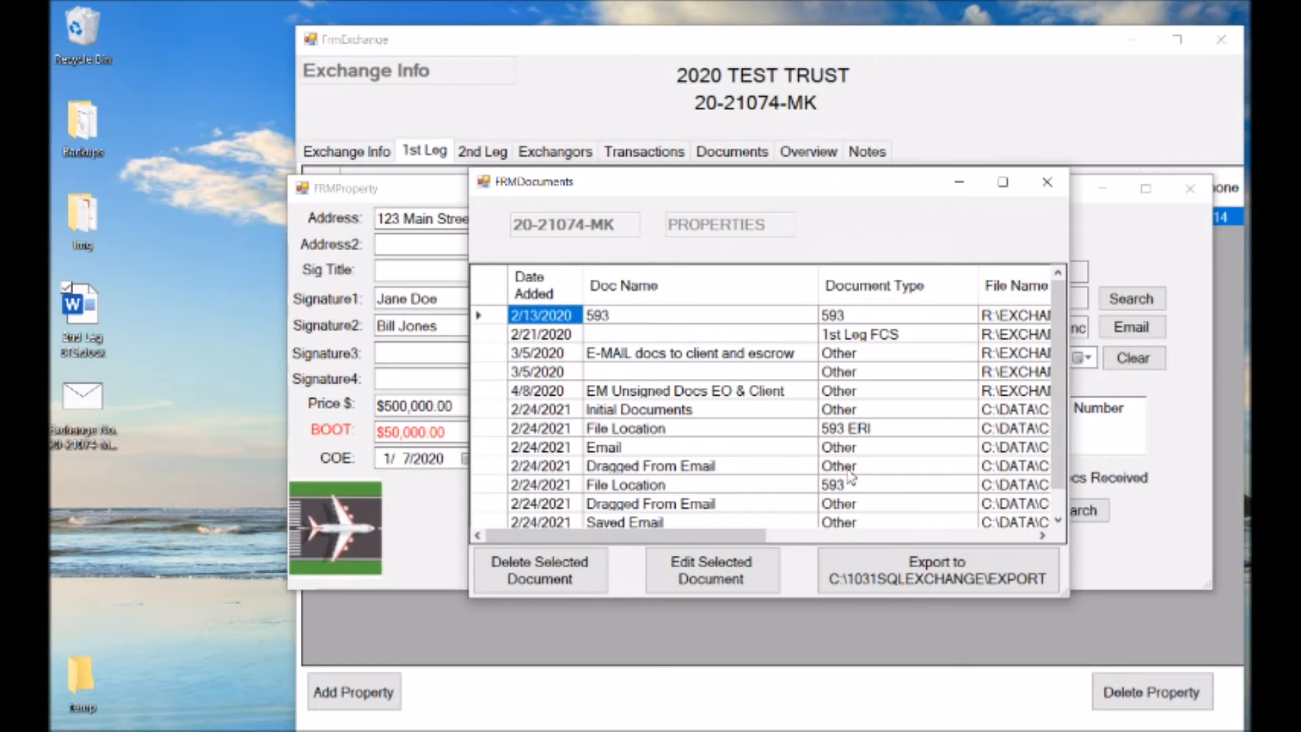
click(498, 485)
double_click(498, 484)
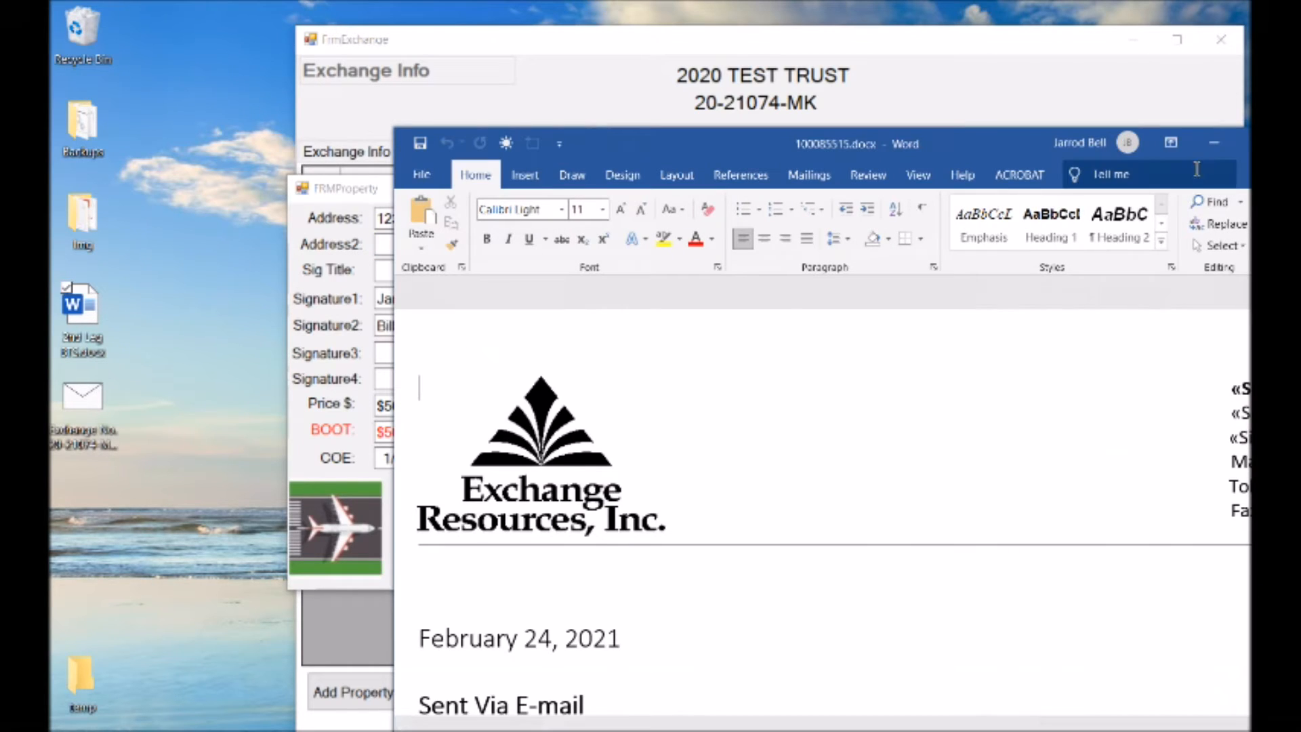
key(alt+F4)
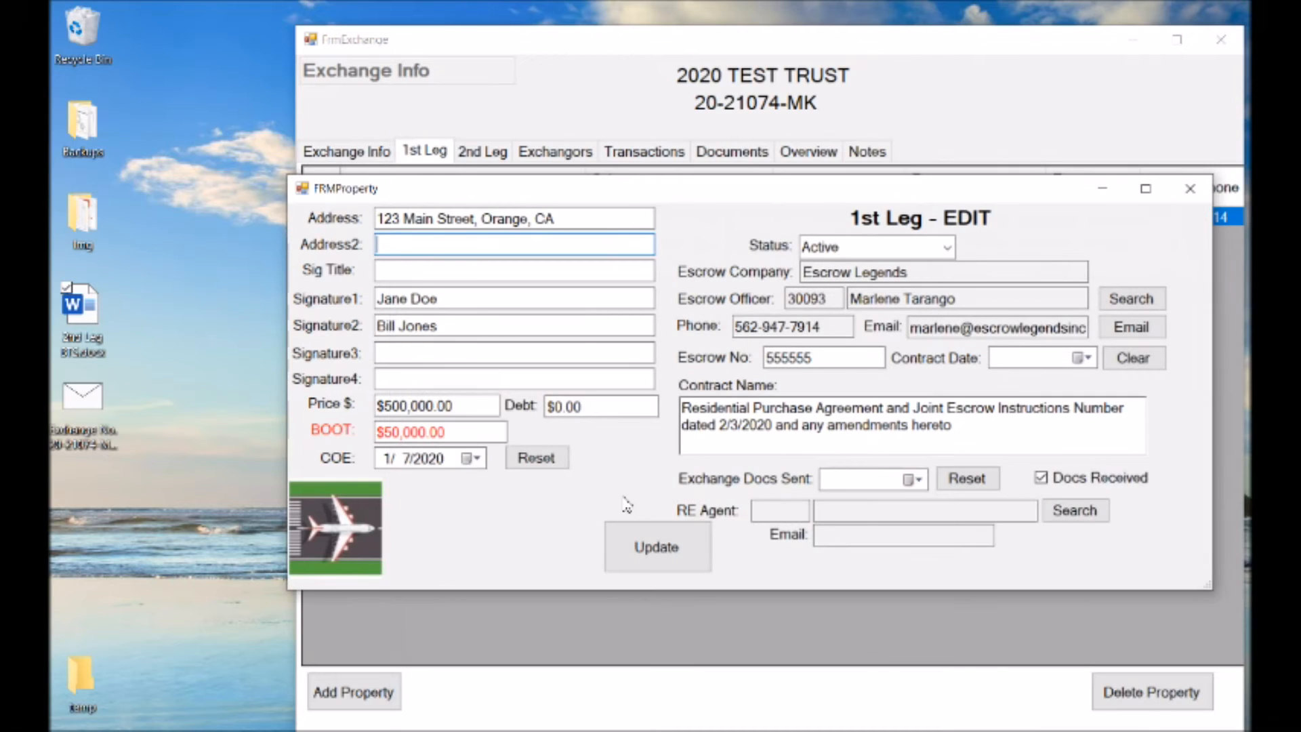
Open the exchange email saved on the desktop and transfer its attached 1st leg PDF to the property's landing pad
double_click(92, 431)
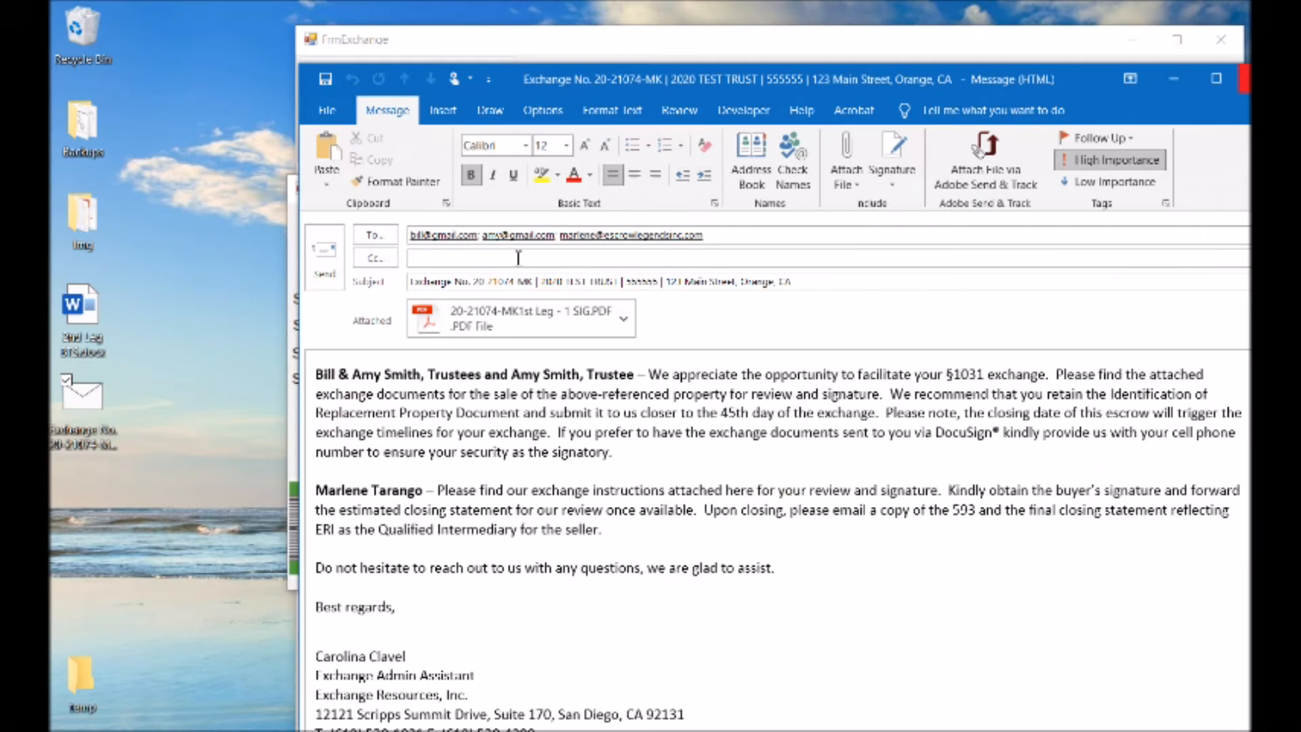
drag(561, 72, 1126, 79)
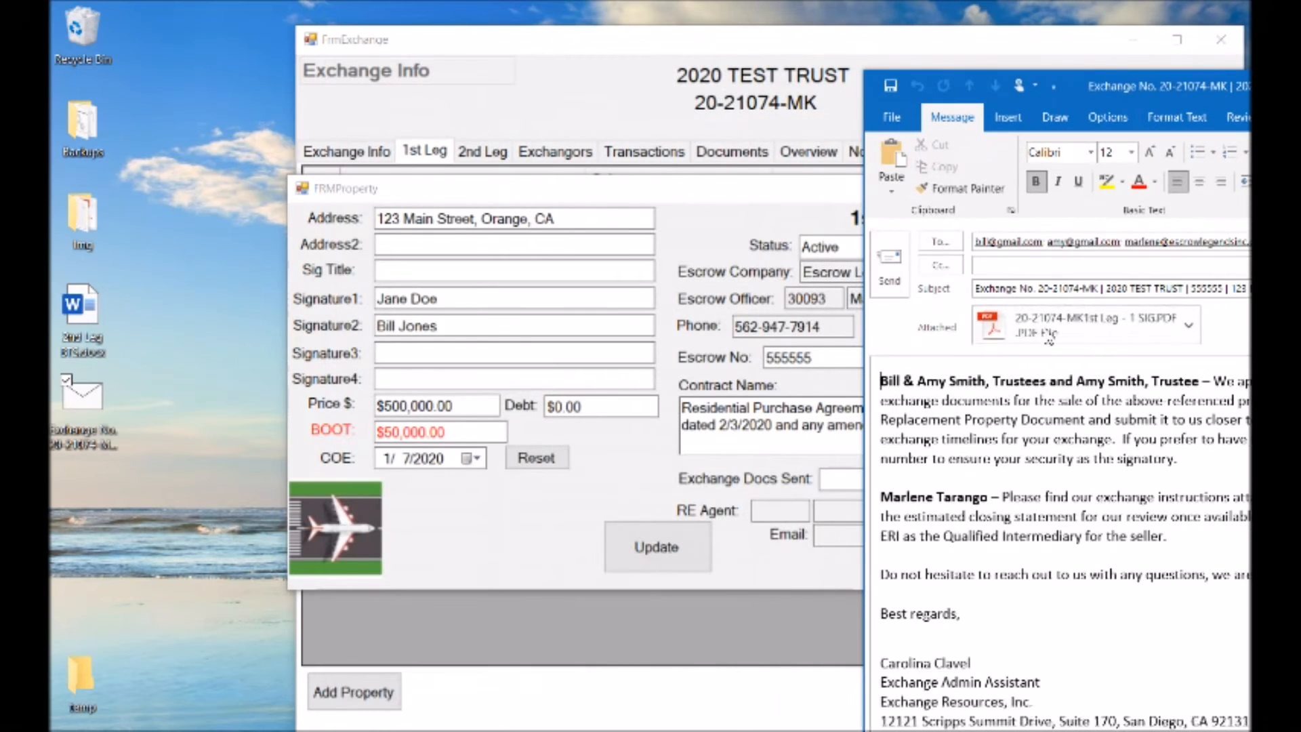
click(993, 333)
drag(994, 332, 347, 545)
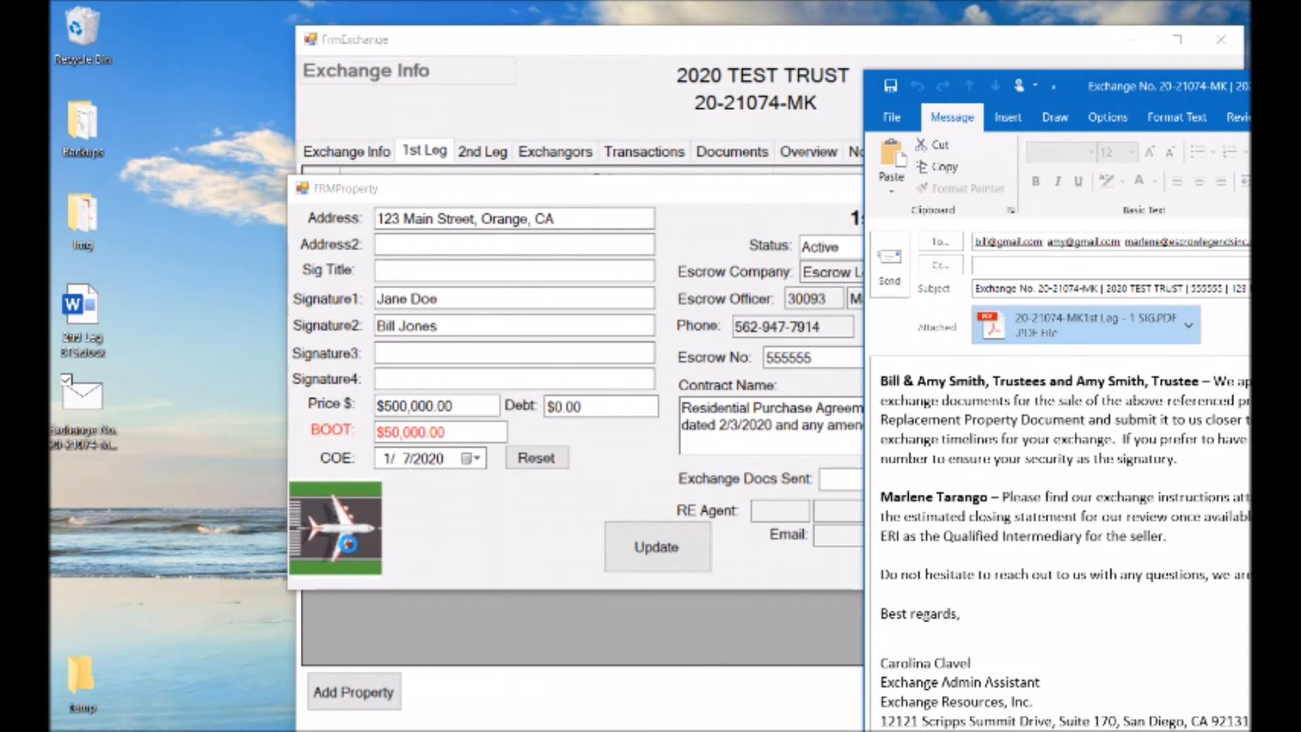
Store the email's PDF attachment as document type 593 with the description "Dragged from Email"
click(746, 292)
click(706, 374)
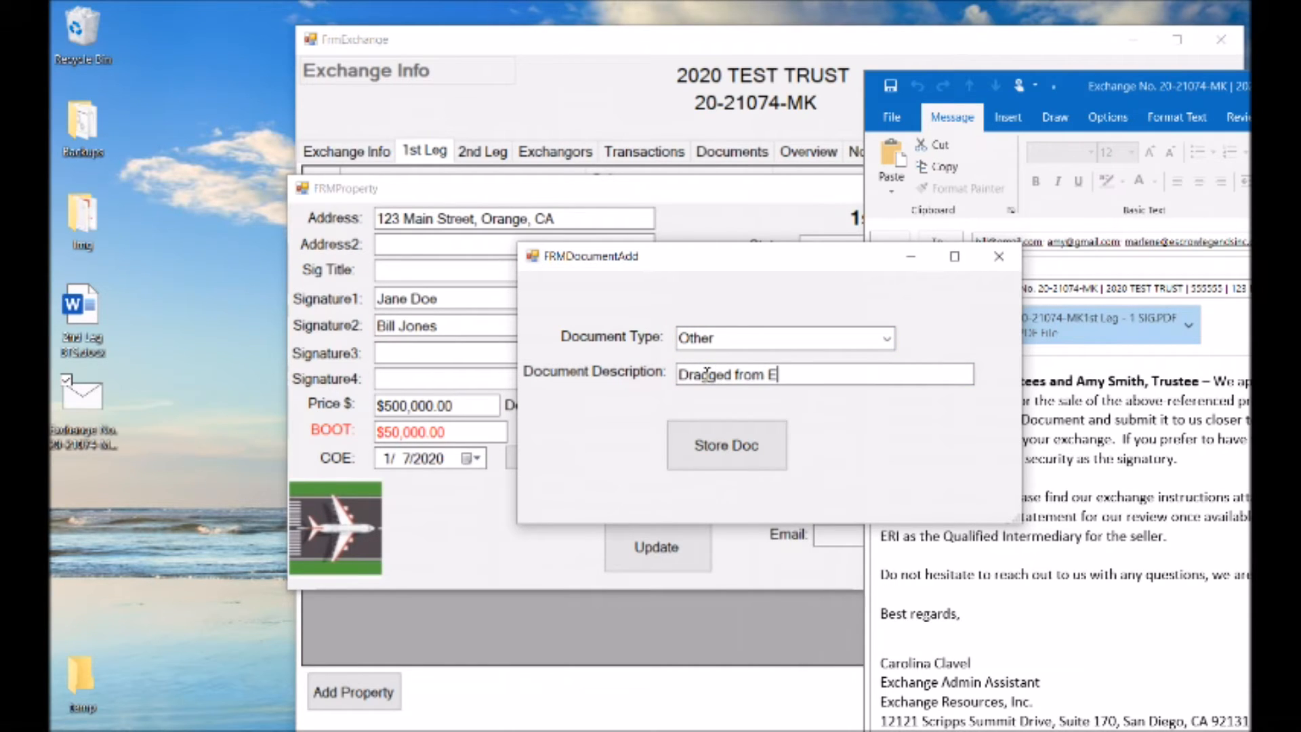
click(887, 338)
click(722, 166)
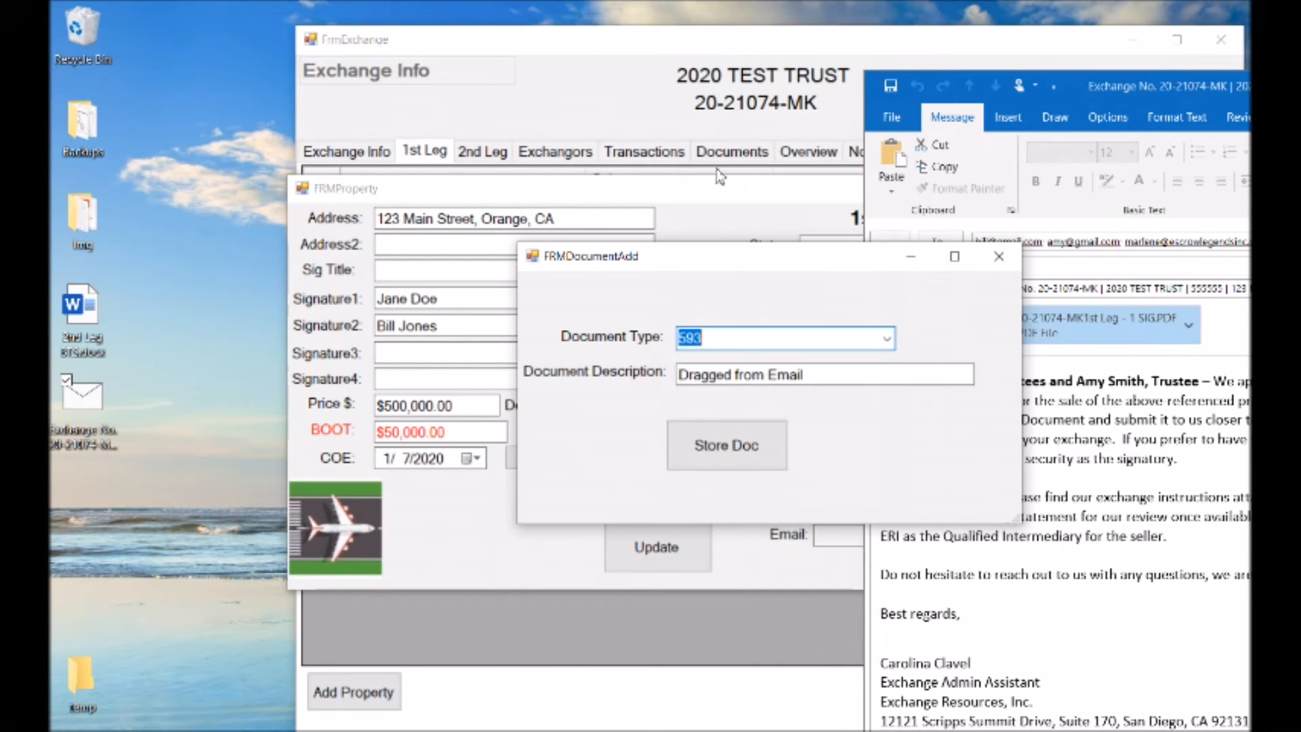
click(715, 452)
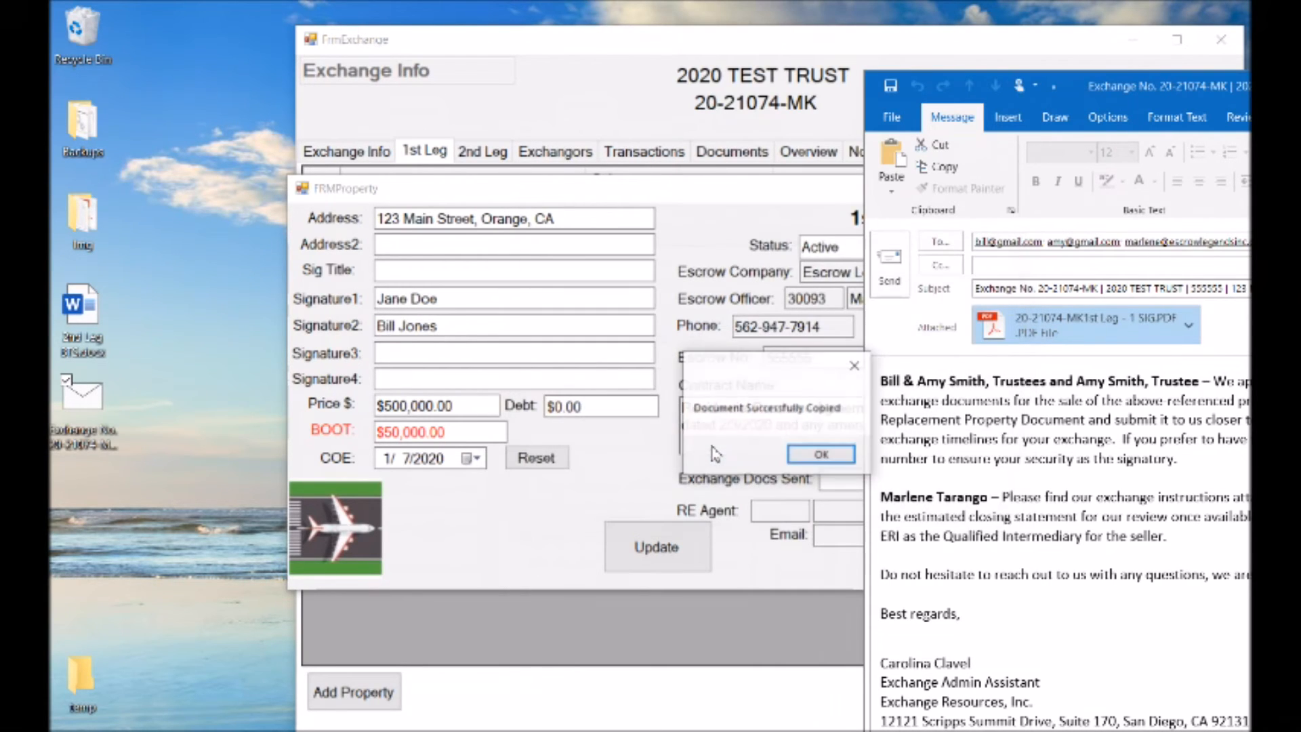
click(816, 455)
Open the stored "Dragged From Email" PDF from the 1st leg's documents and close it after viewing
click(351, 537)
click(352, 537)
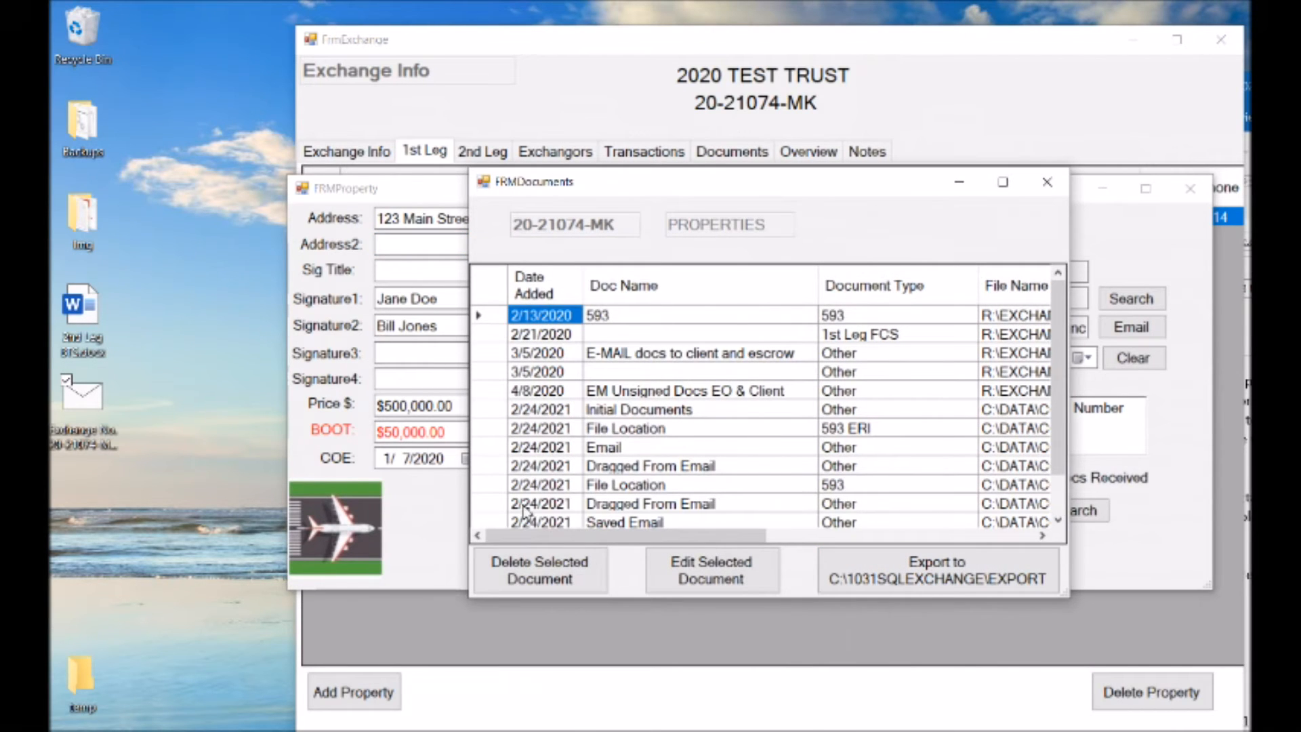
double_click(496, 505)
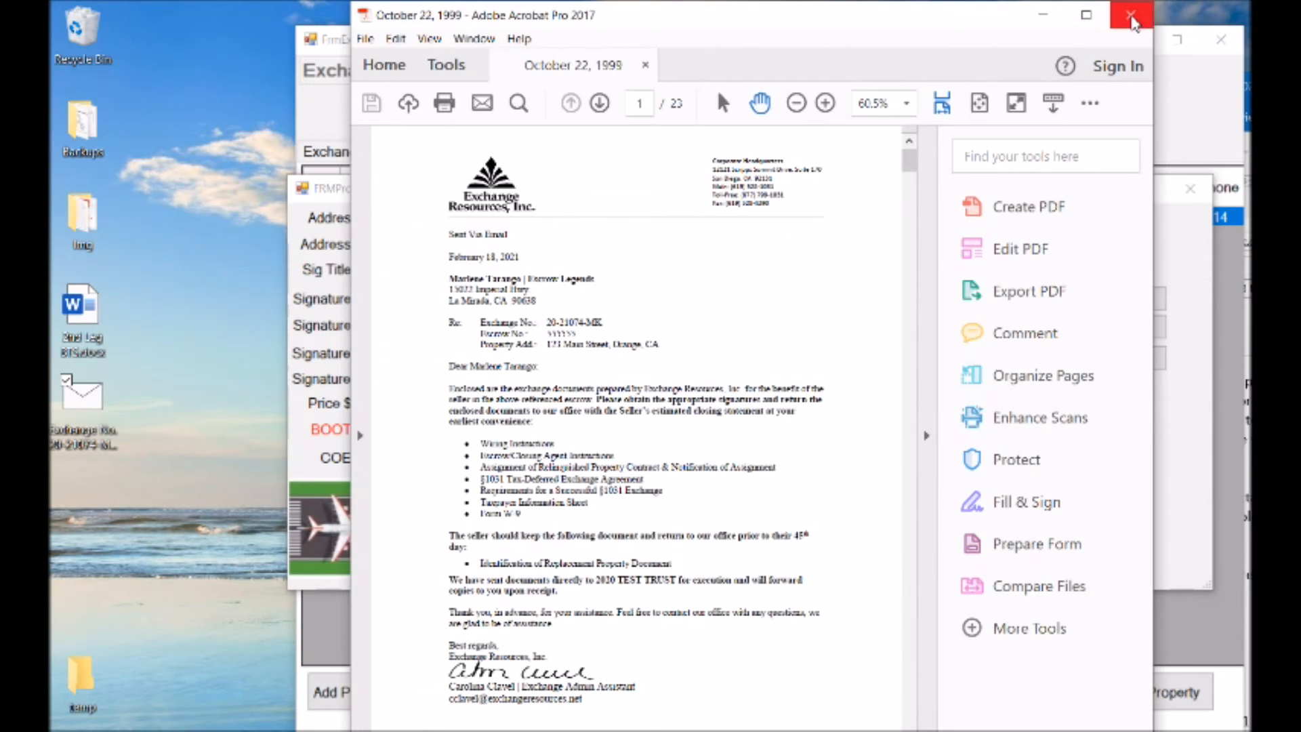
click(1131, 15)
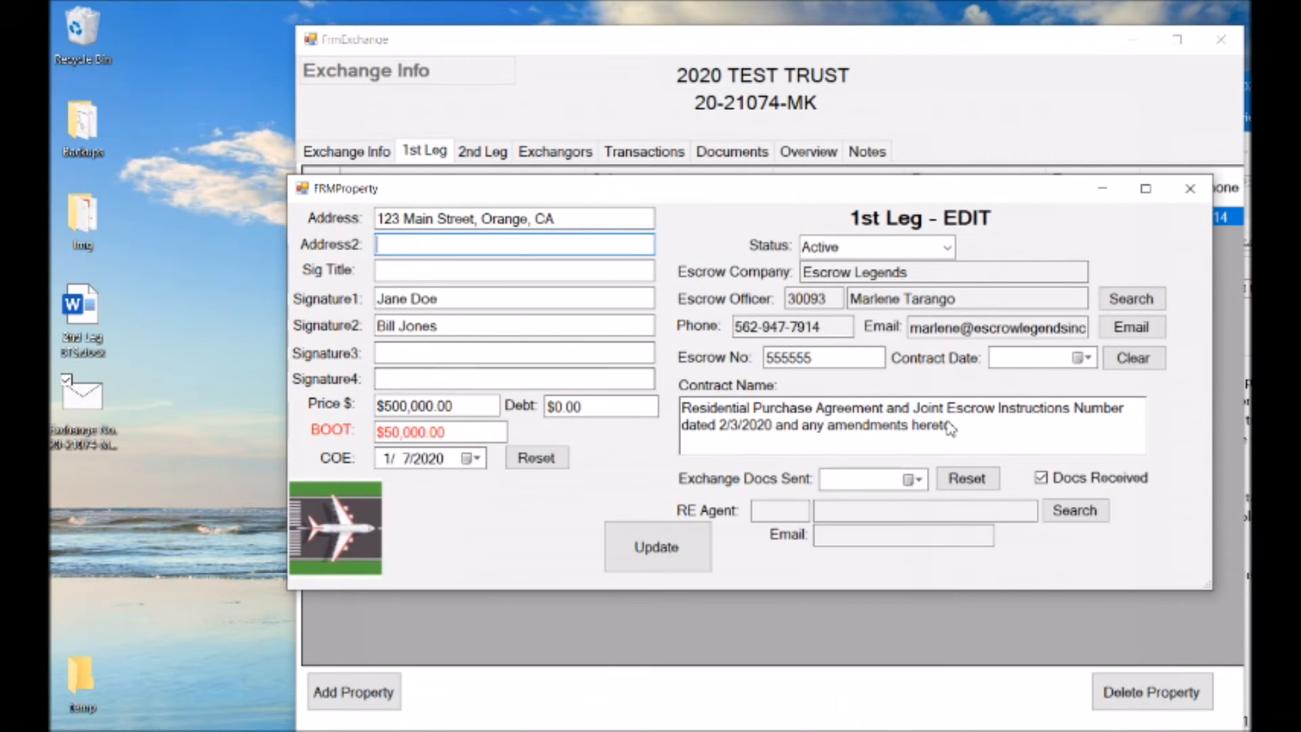
Bring the already open exchange email back into full view and close it
double_click(88, 410)
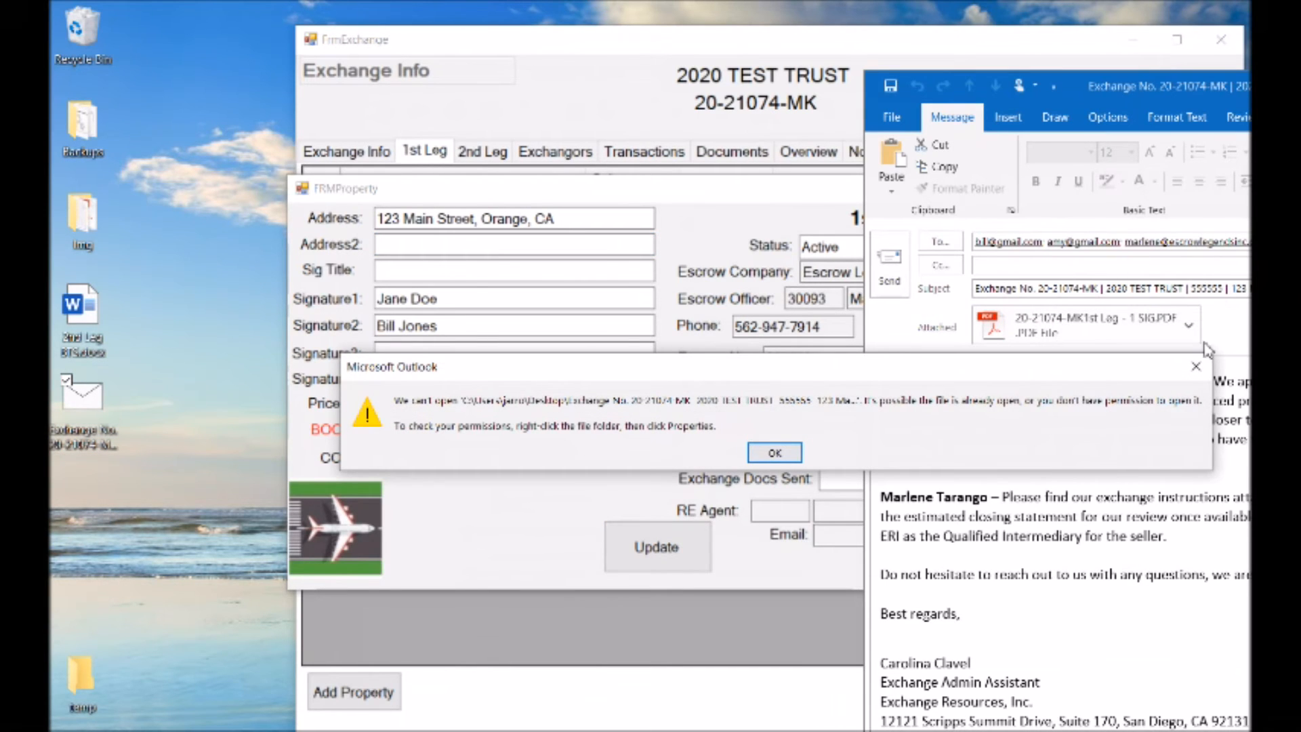
click(1196, 367)
drag(1278, 89, 625, 40)
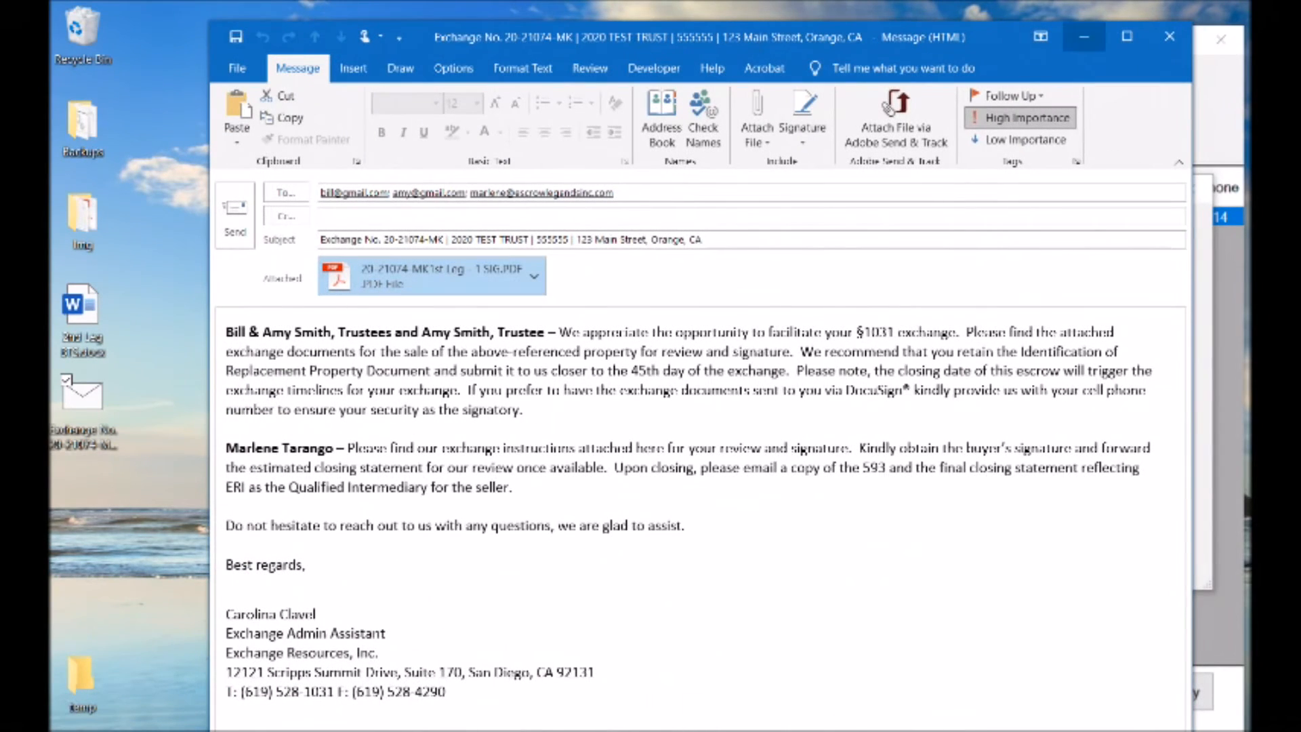
click(1172, 39)
click(772, 450)
Store the desktop email file in the 1st leg's documents as type Other with the description "Saved Email"
drag(119, 420, 333, 509)
click(766, 380)
text(Saved Email)
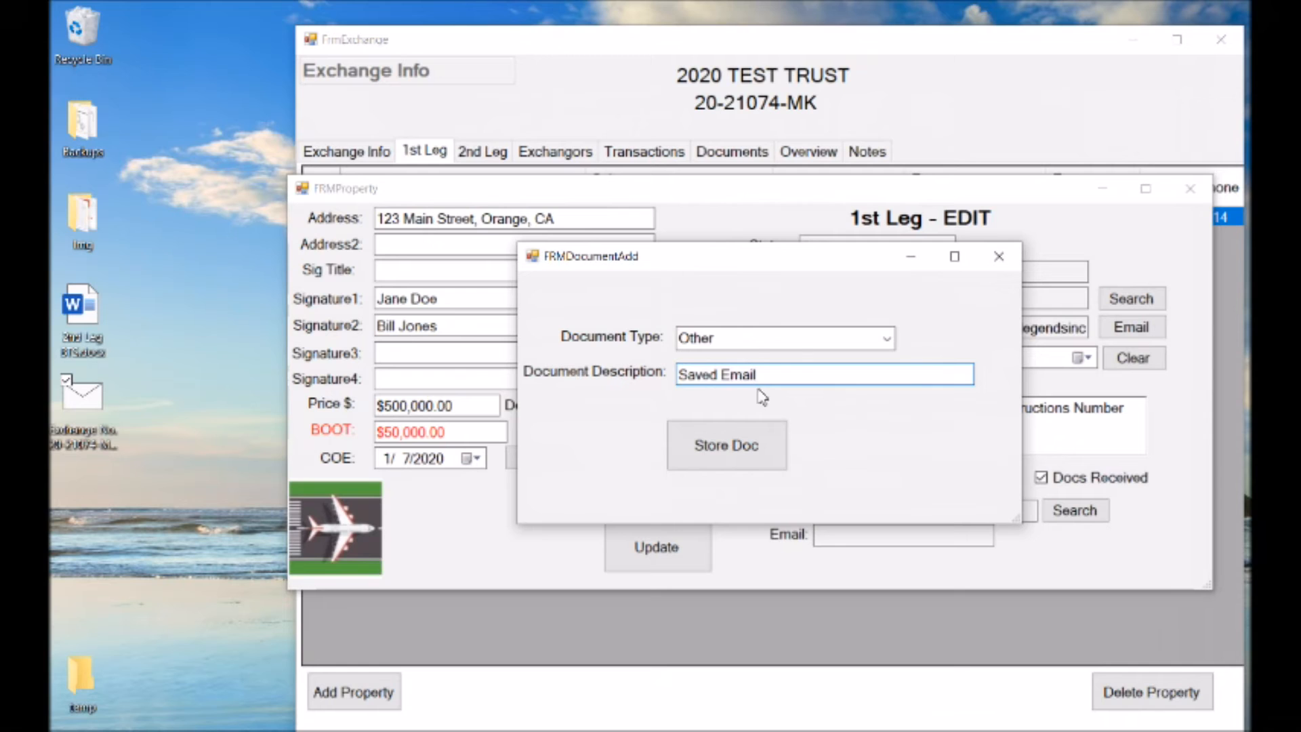
click(740, 447)
click(824, 454)
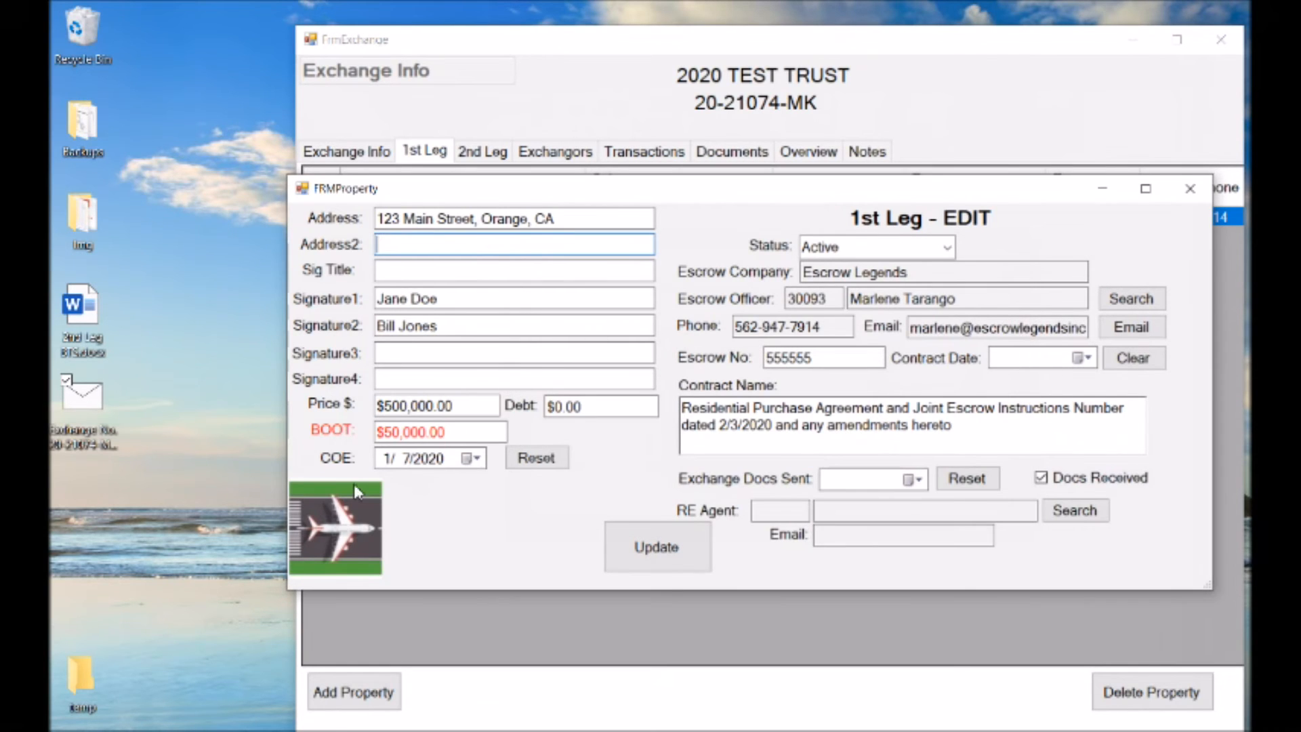
Open the stored "Saved Email" from the 1st leg's documents and close it after viewing
click(346, 498)
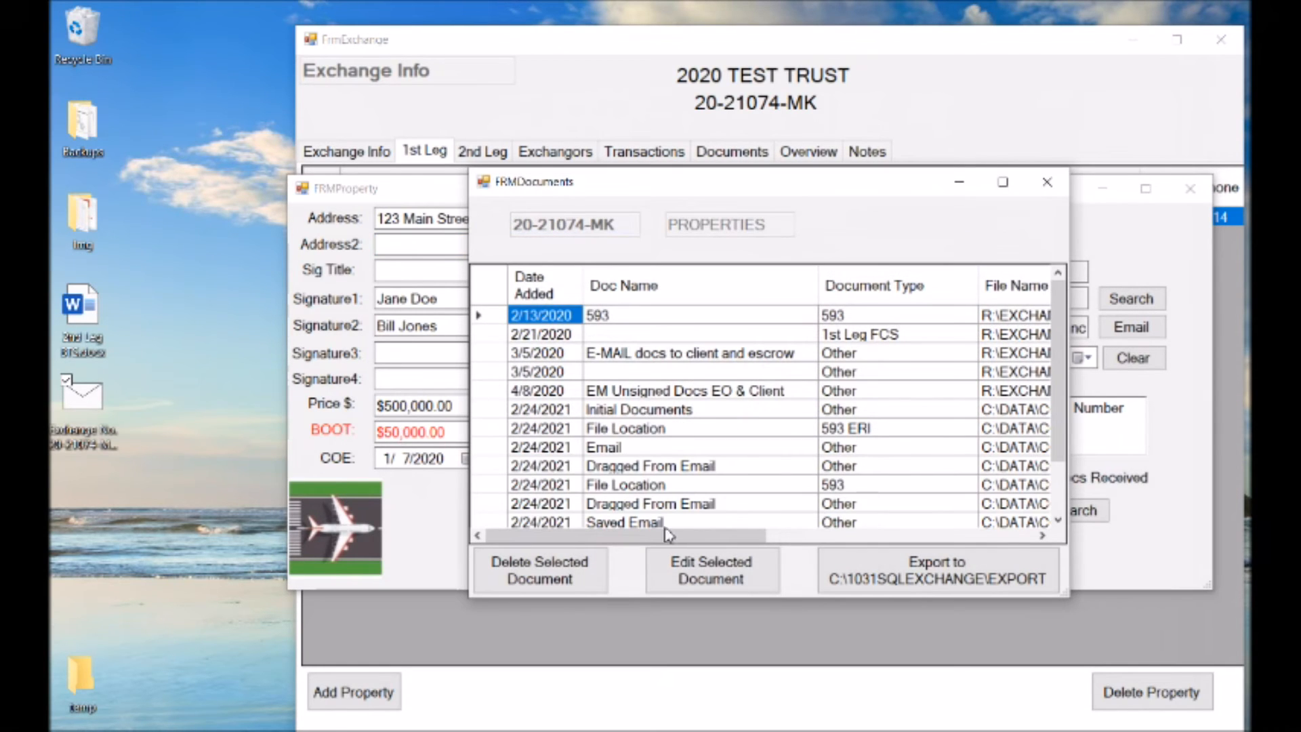
drag(487, 520, 484, 510)
double_click(483, 508)
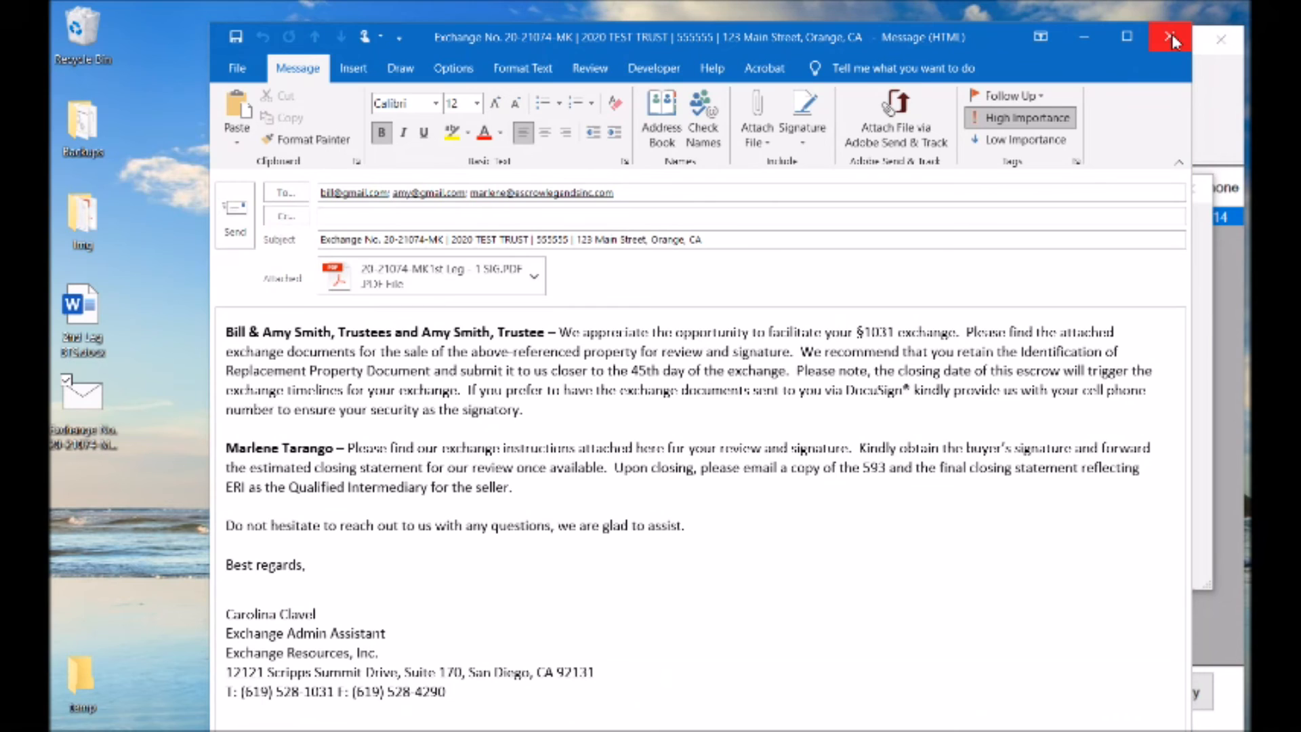
click(1169, 37)
click(775, 447)
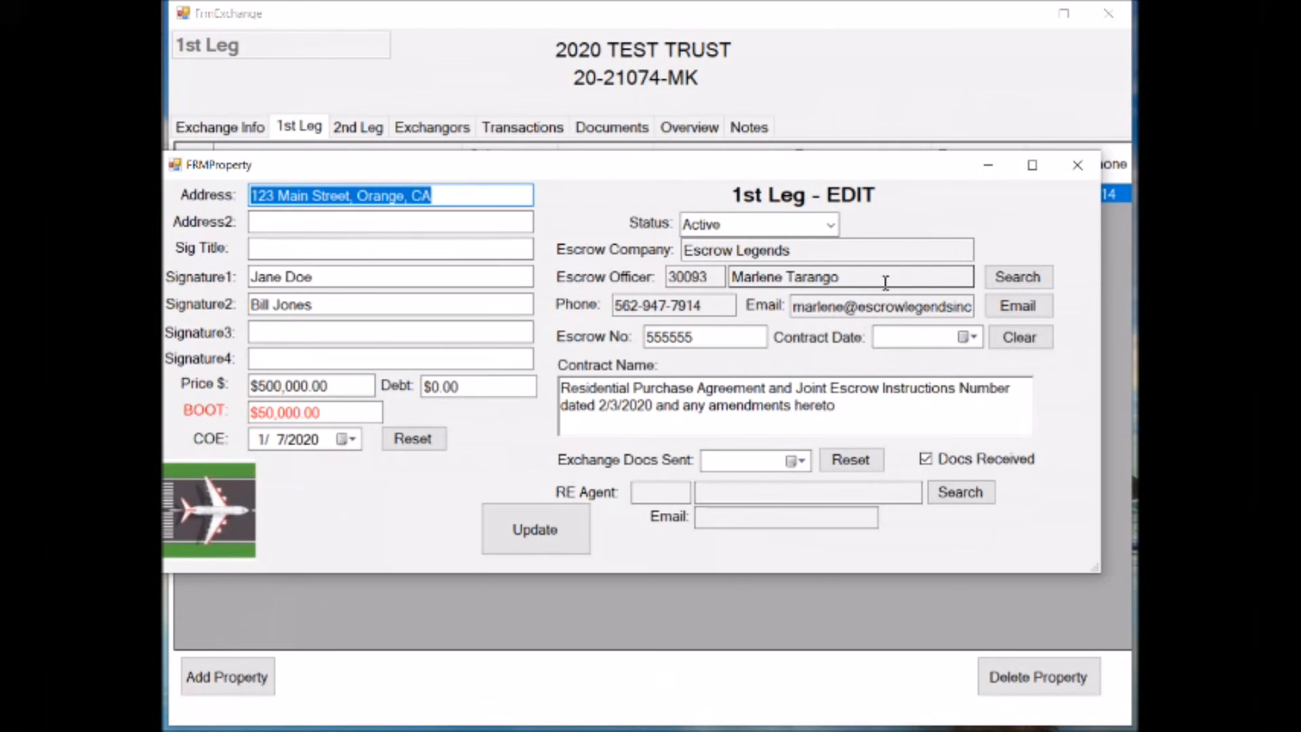
Review the 1st leg property's stored documents list, closing both the list and the property record after viewing
click(222, 499)
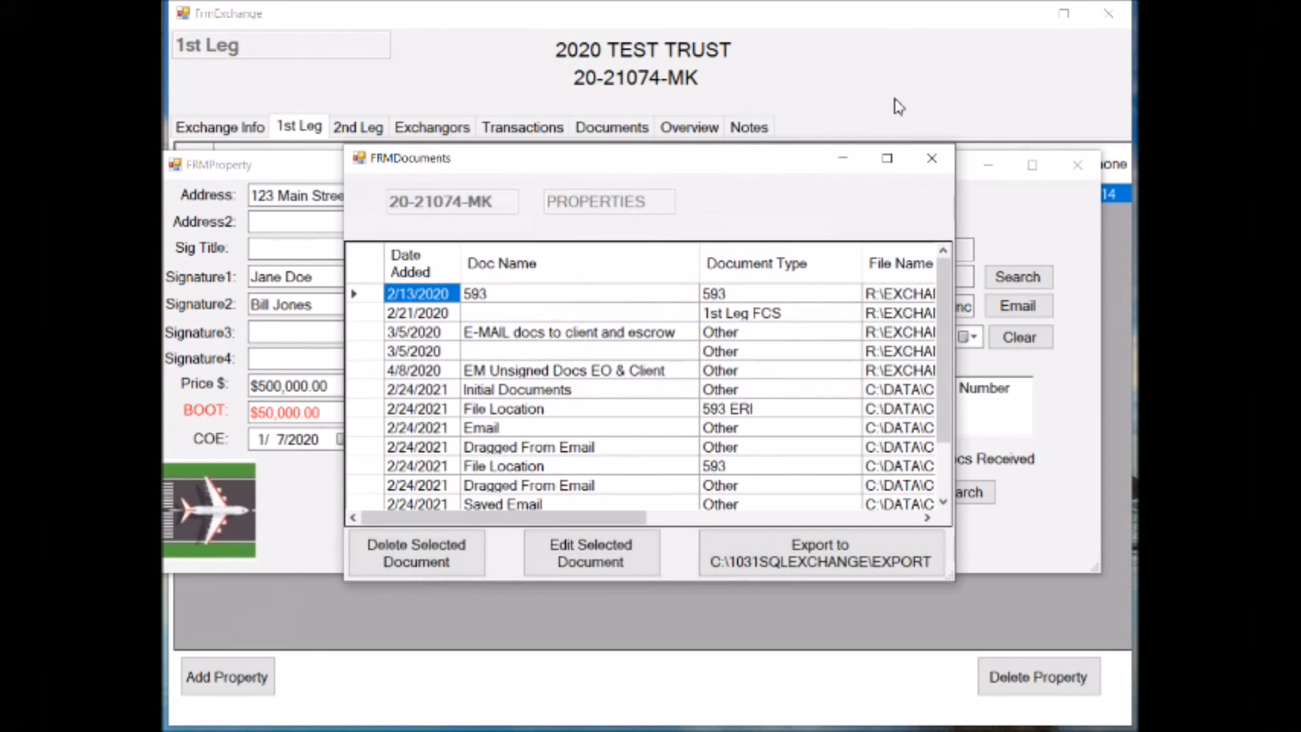
click(930, 160)
click(1077, 165)
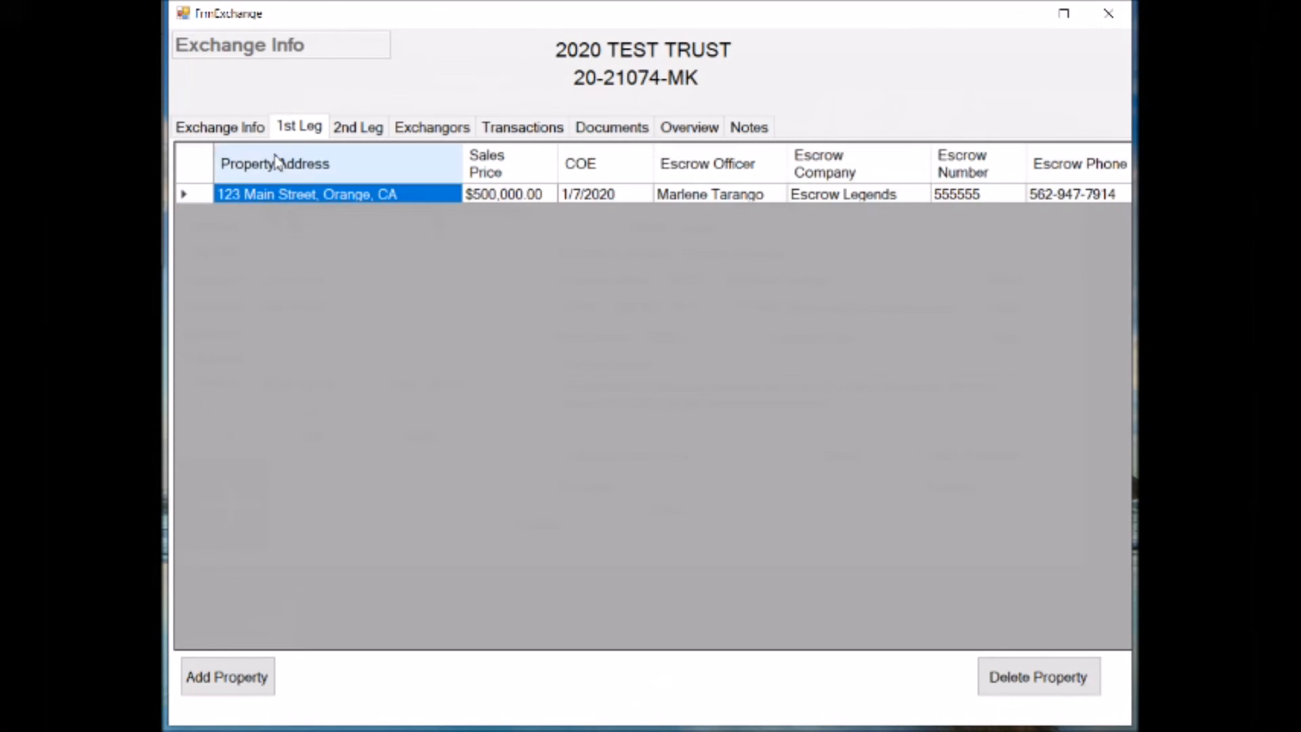
Open the first listed 2nd leg property and view its stored documents, closing the list and the property record after viewing
click(342, 131)
double_click(195, 198)
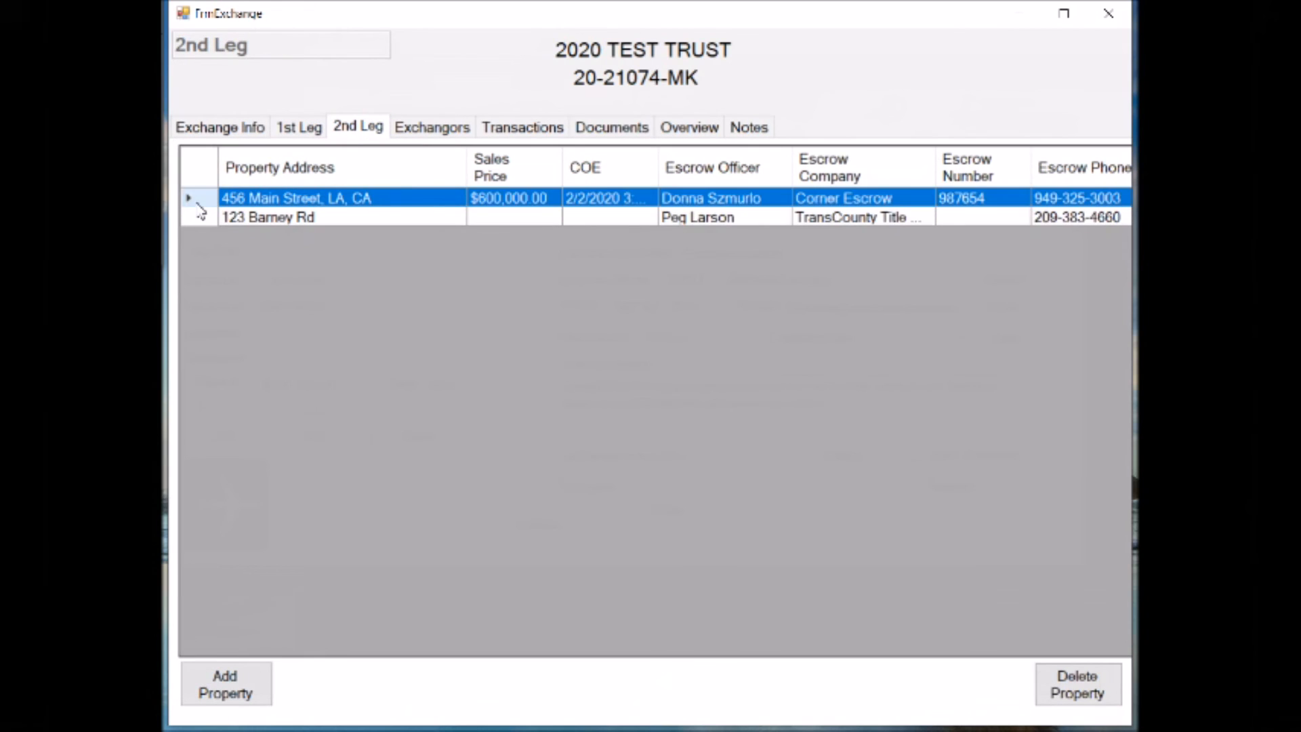
click(224, 501)
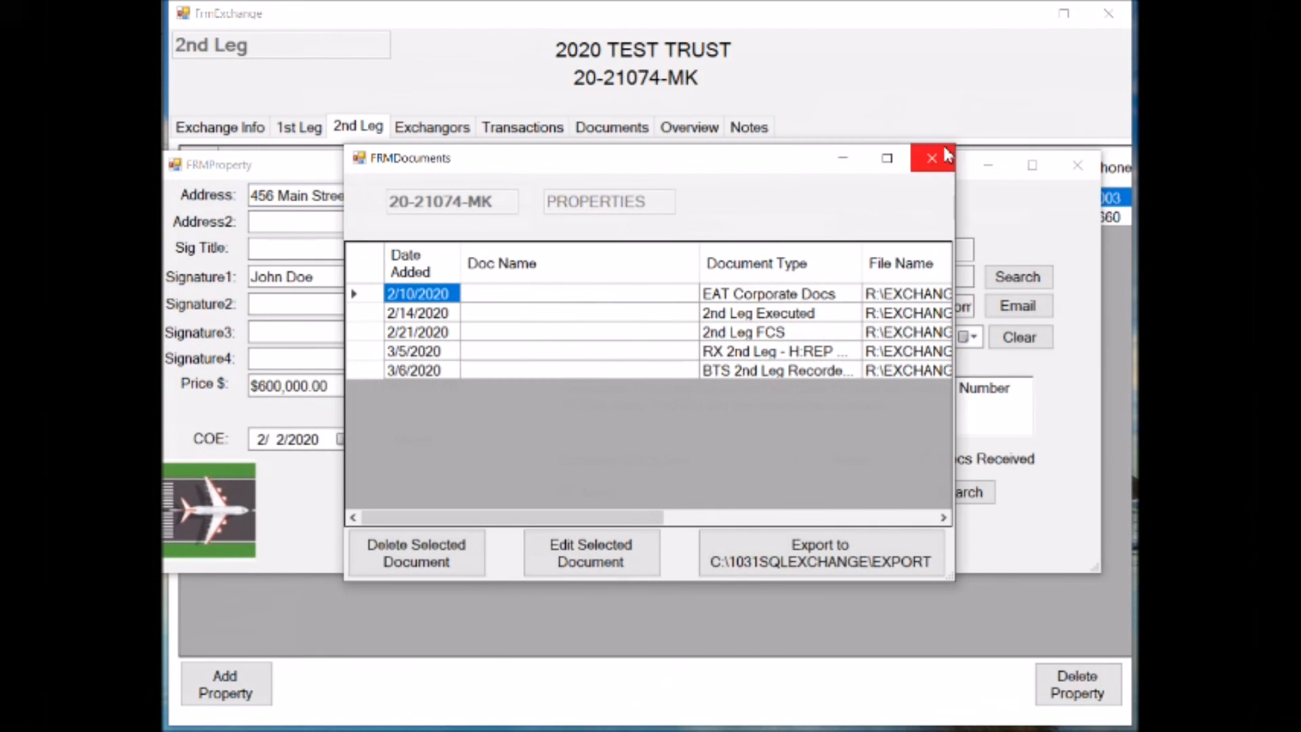
click(932, 157)
click(1081, 175)
From the exchange info, view the exchangor email templates and the exchange-level stored documents, closing each after viewing
click(220, 127)
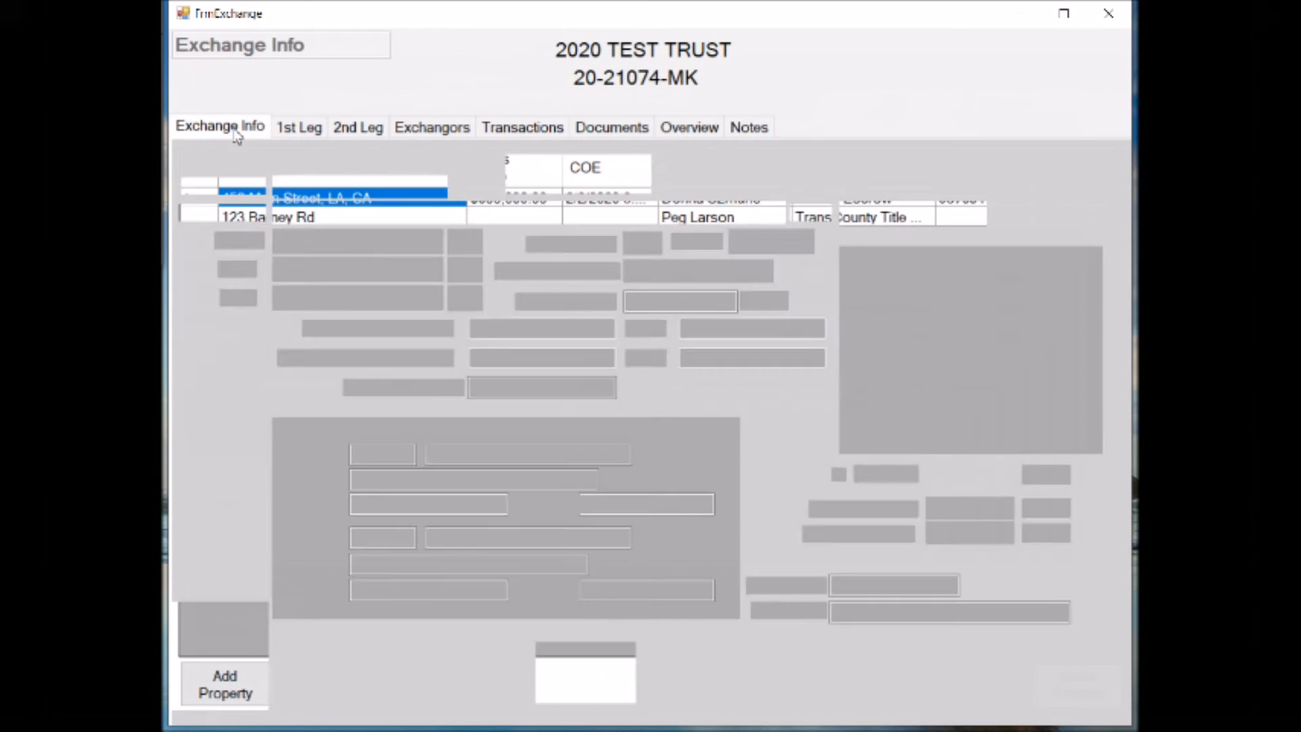
click(601, 174)
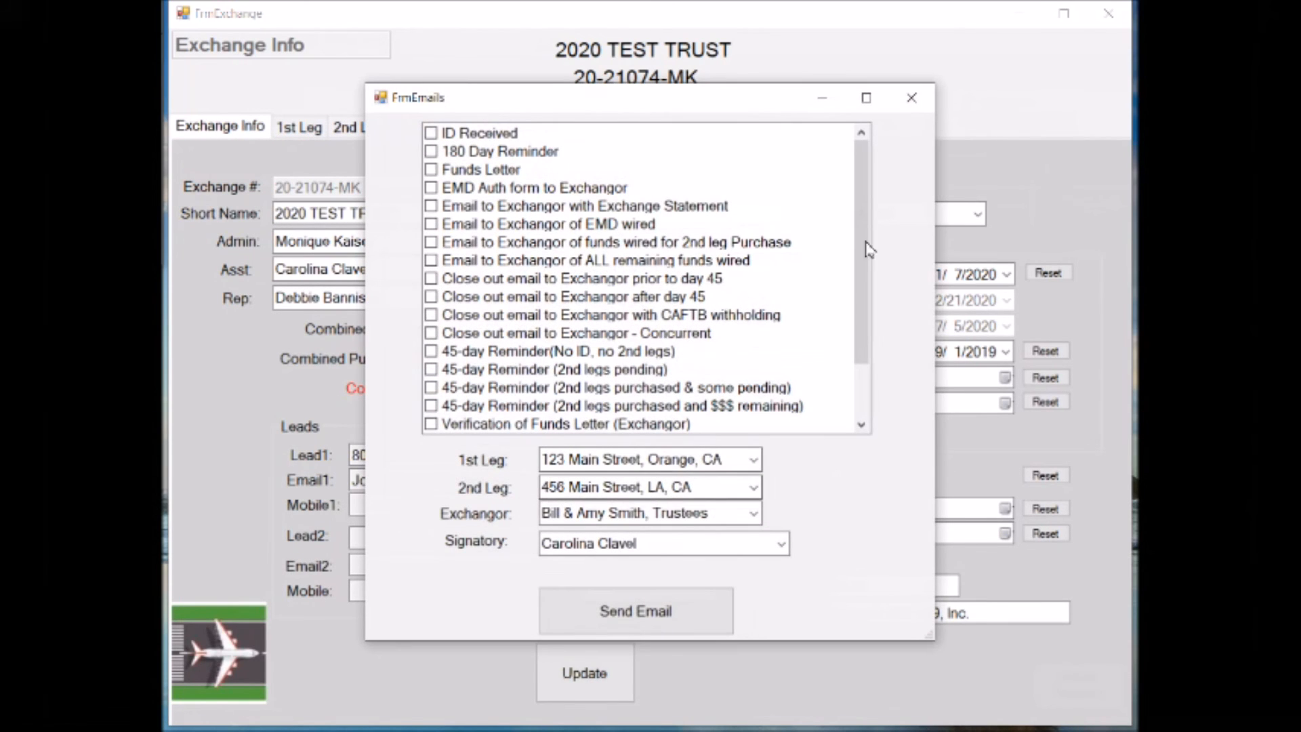
click(912, 98)
click(243, 656)
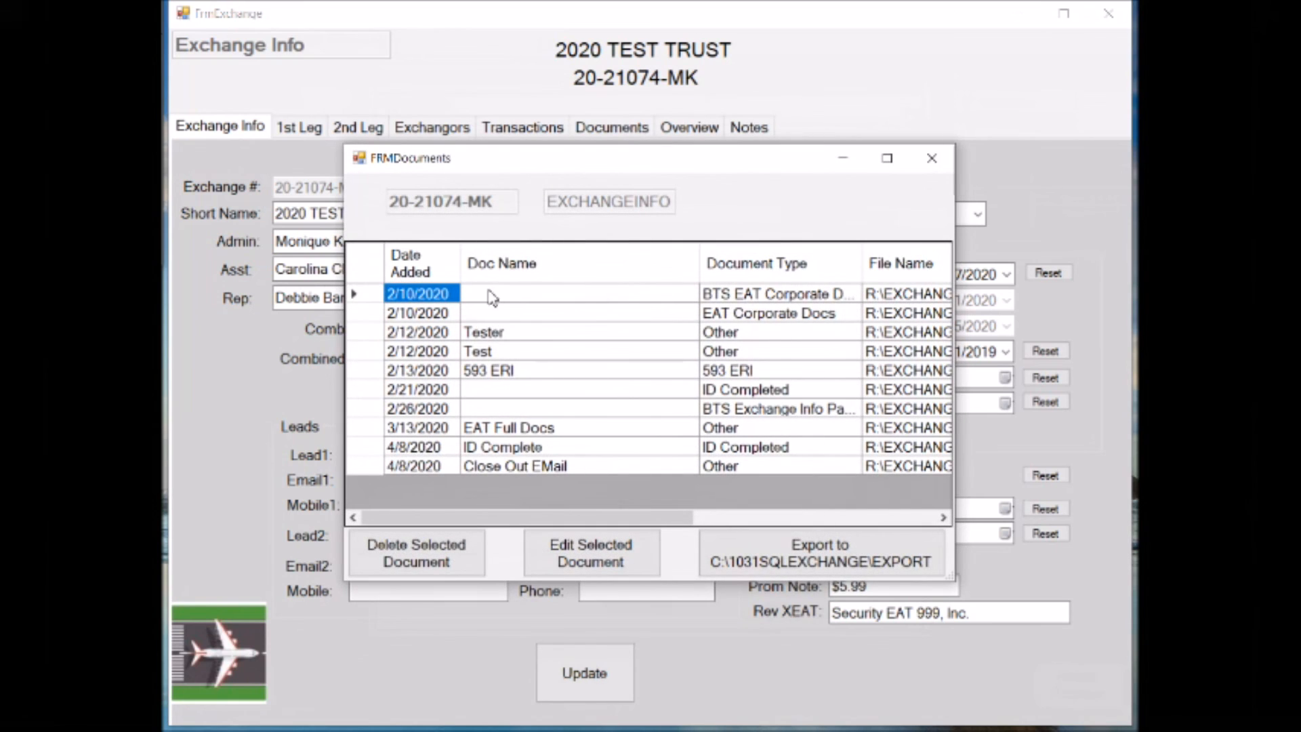
click(929, 165)
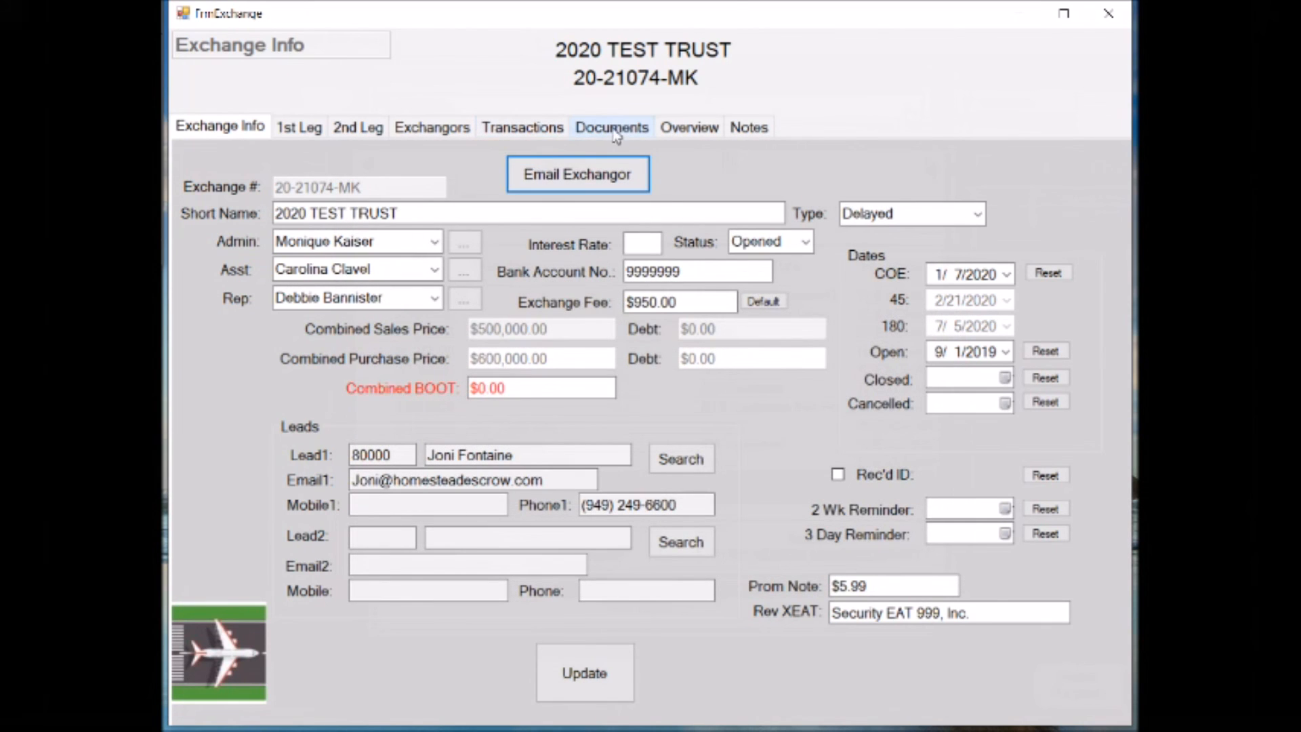
Copy a document through the landing pad in the exchange's Documents section and dismiss the resulting message
click(616, 131)
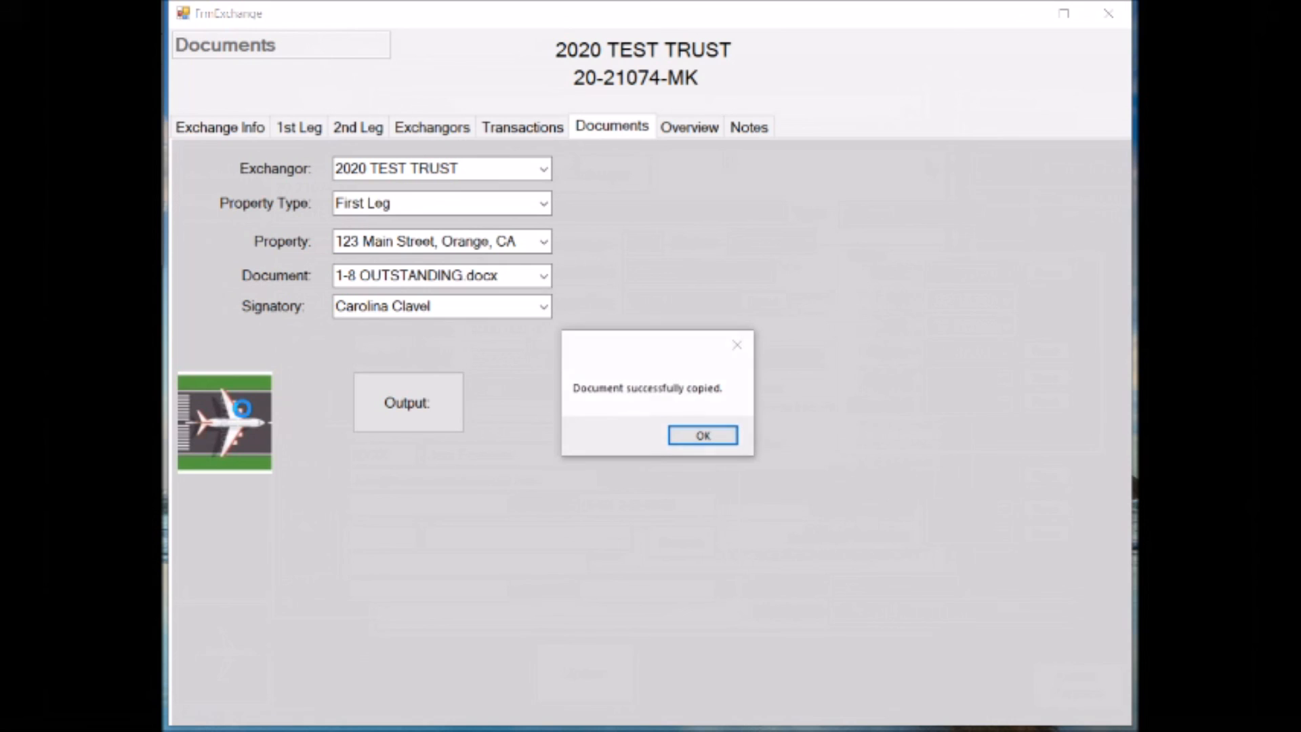
click(728, 440)
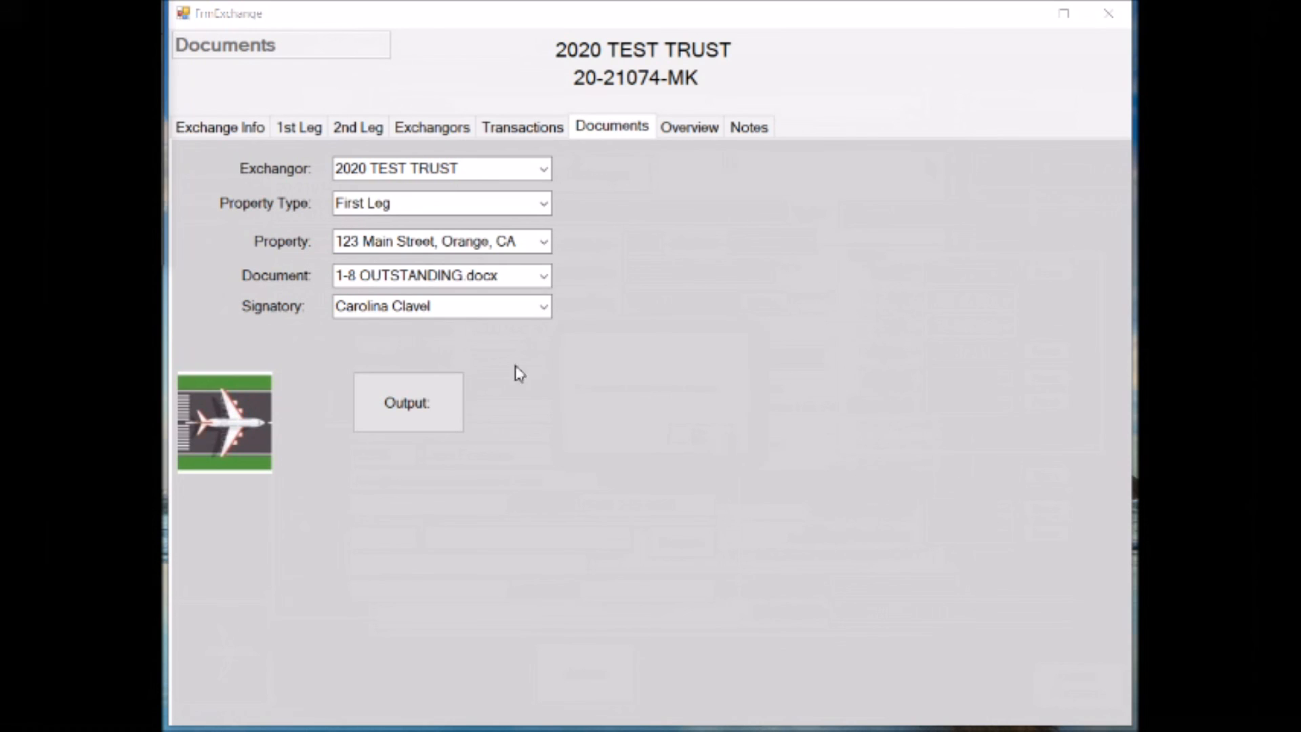
click(543, 202)
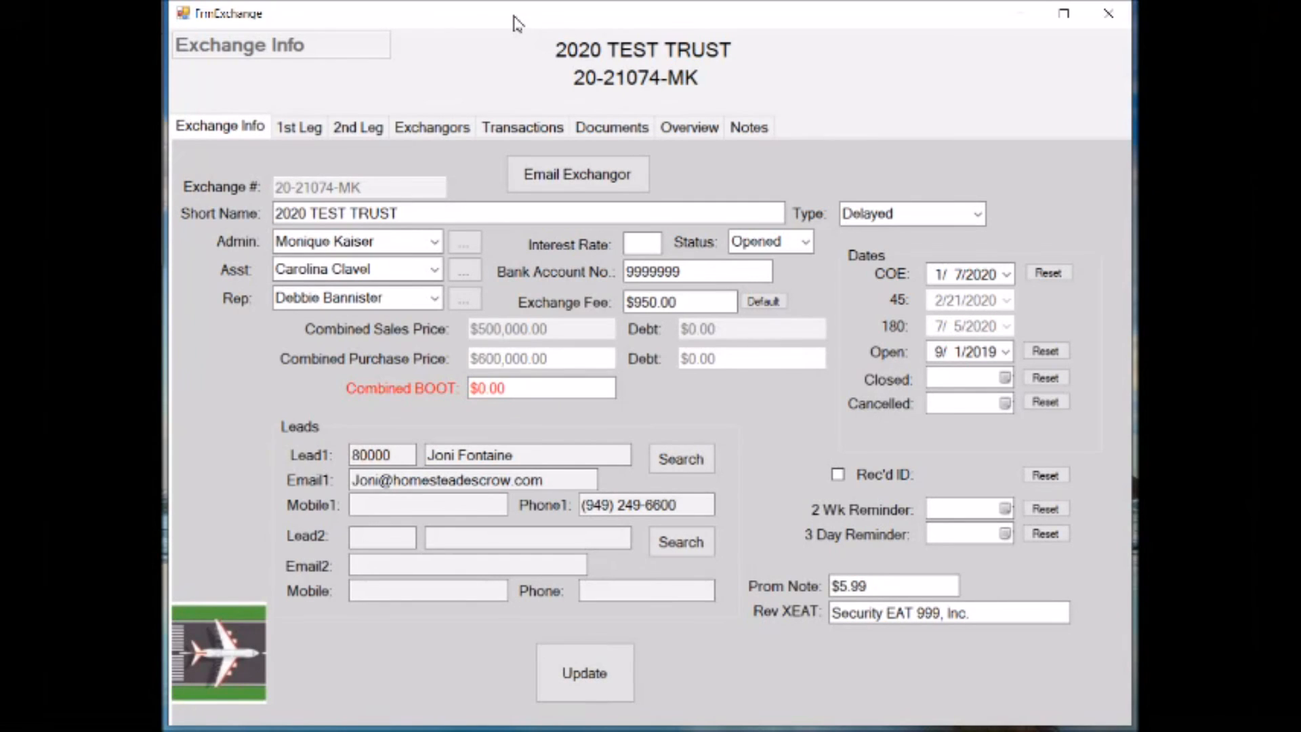